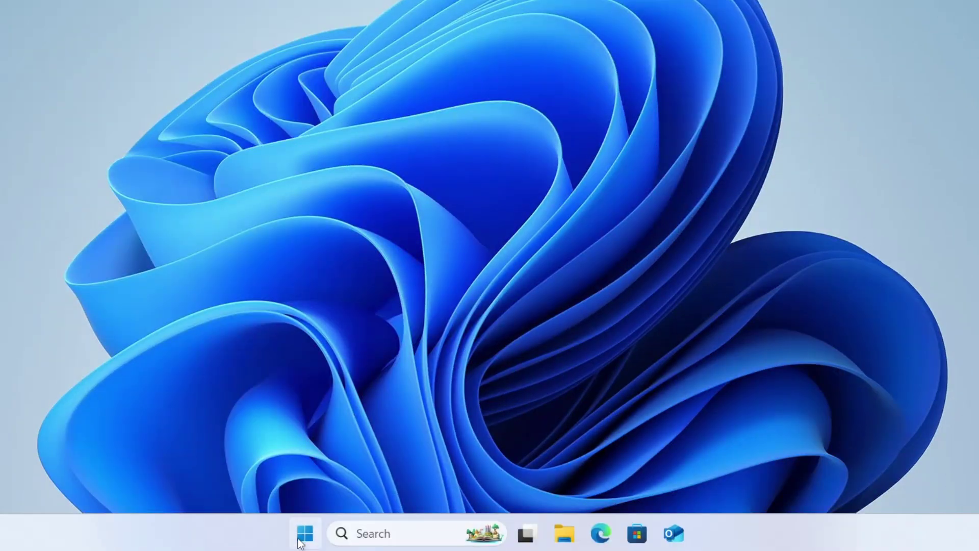
- Launch the Services console by running services.msc
right_click(300, 542)
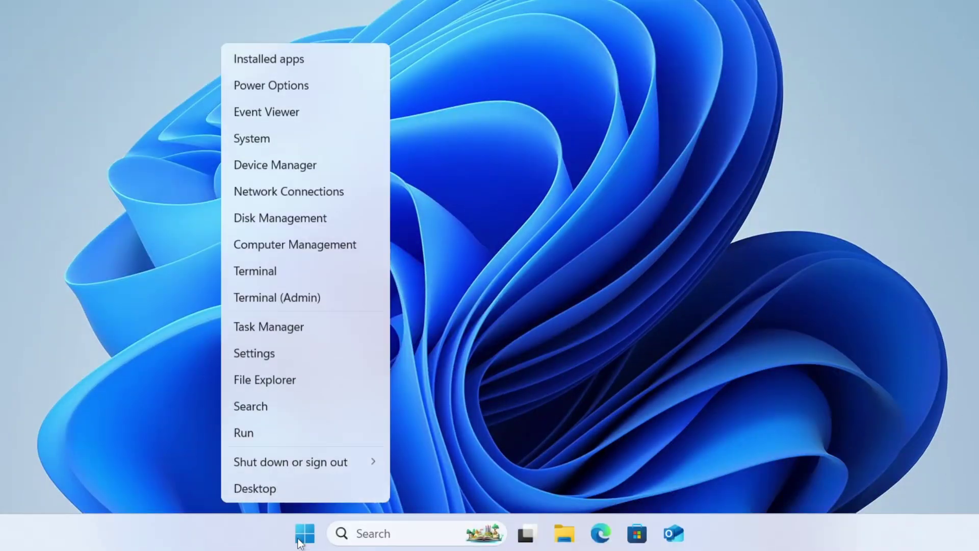
left_click(313, 428)
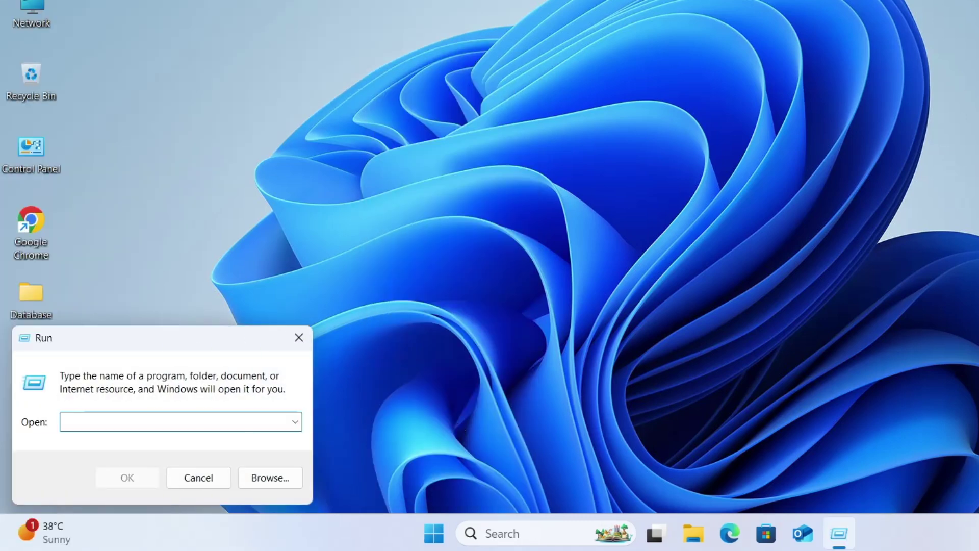
type("services.ms")
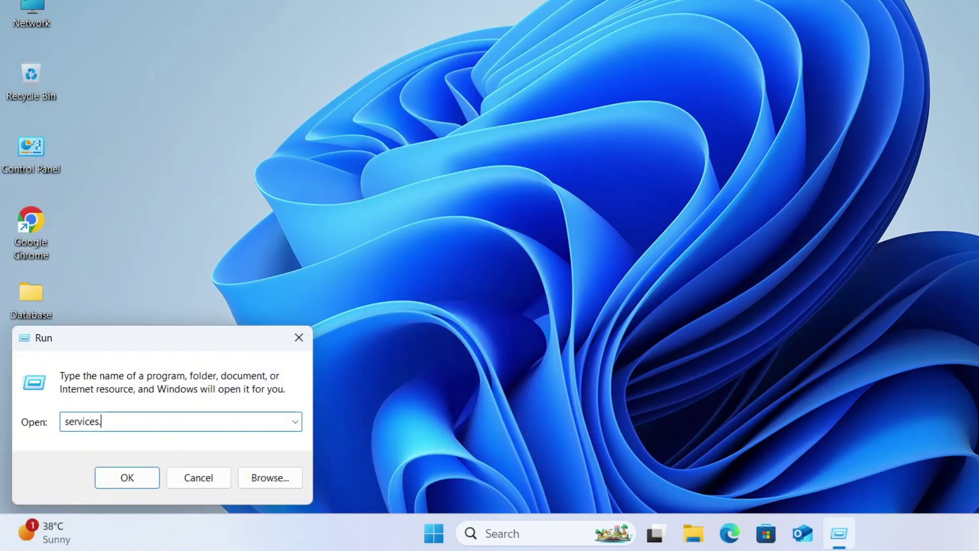
type("c")
key("Return")
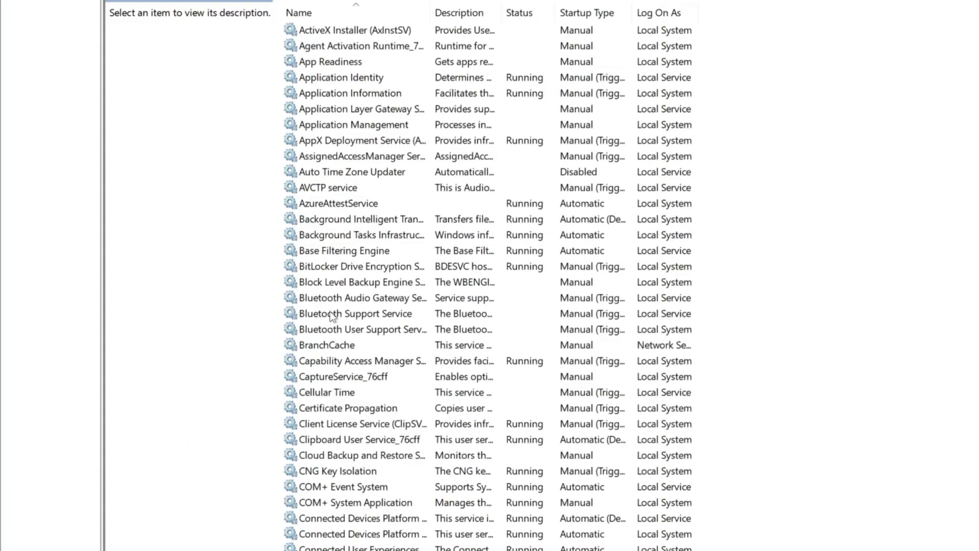
- Jump to the S entries in the services list and select SysMain
left_click(361, 299)
left_click(367, 342)
key("s")
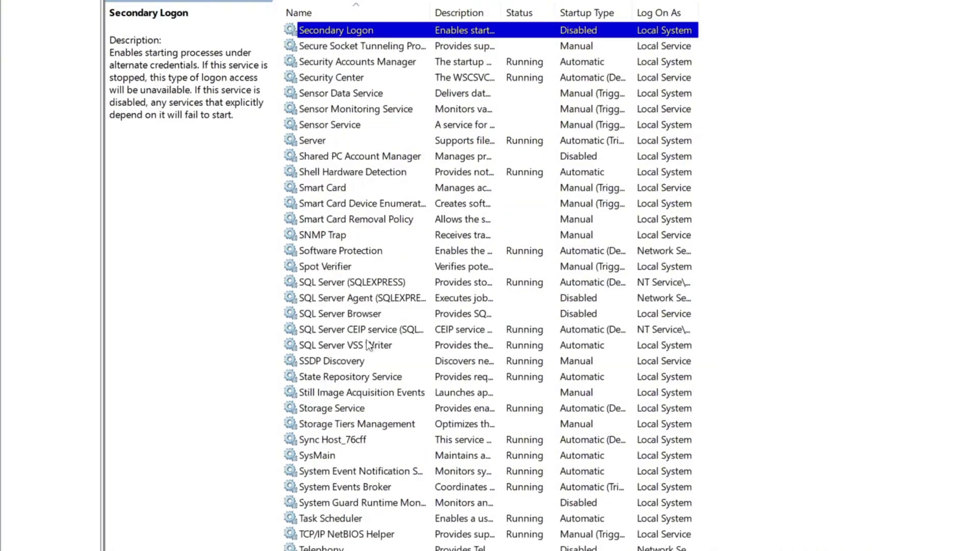
left_click(330, 454)
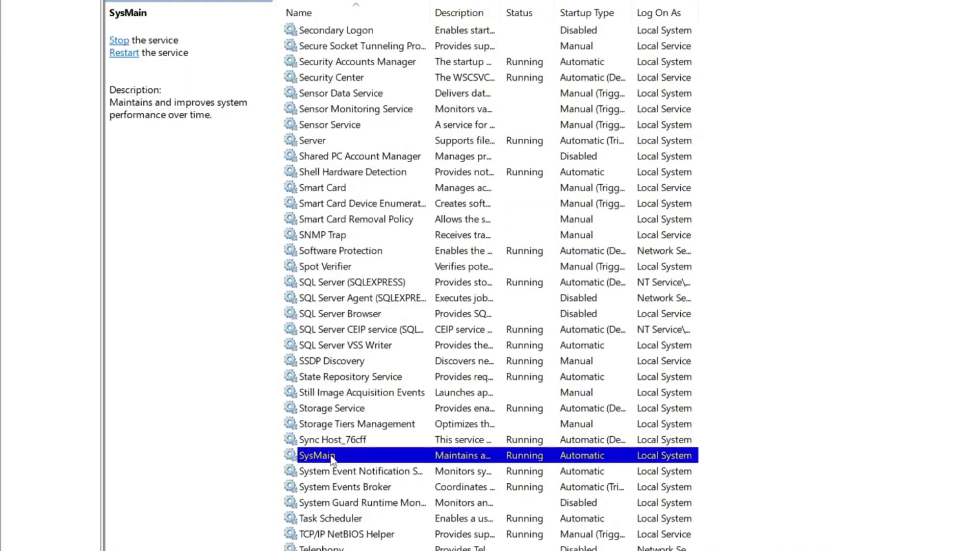
- Stop SysMain in its Properties, set startup type to Disabled, and confirm with OK
double_click(526, 455)
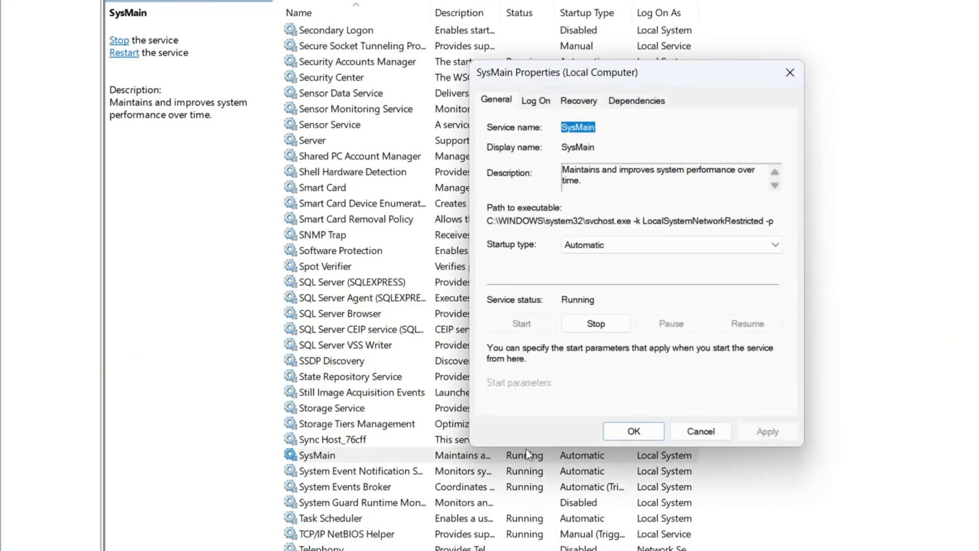
left_click(577, 330)
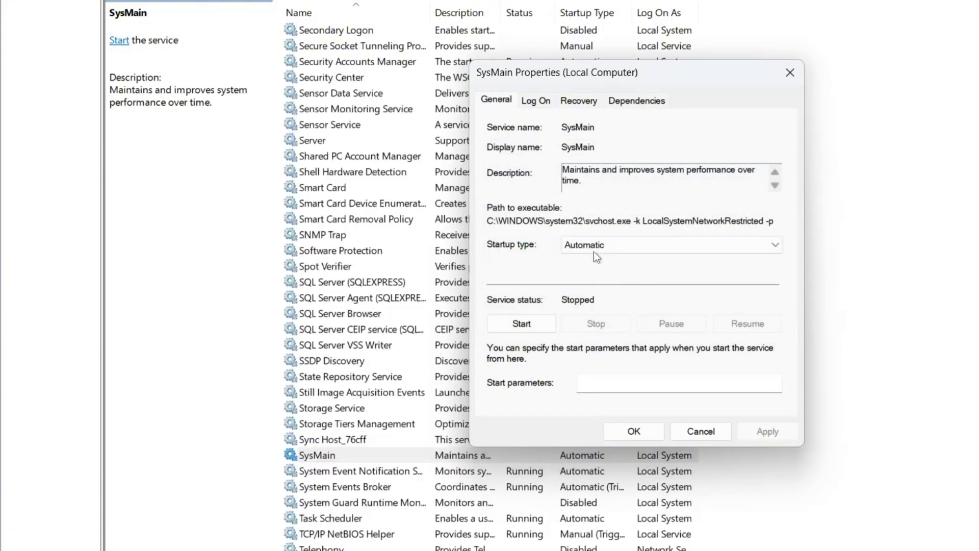
left_click(593, 248)
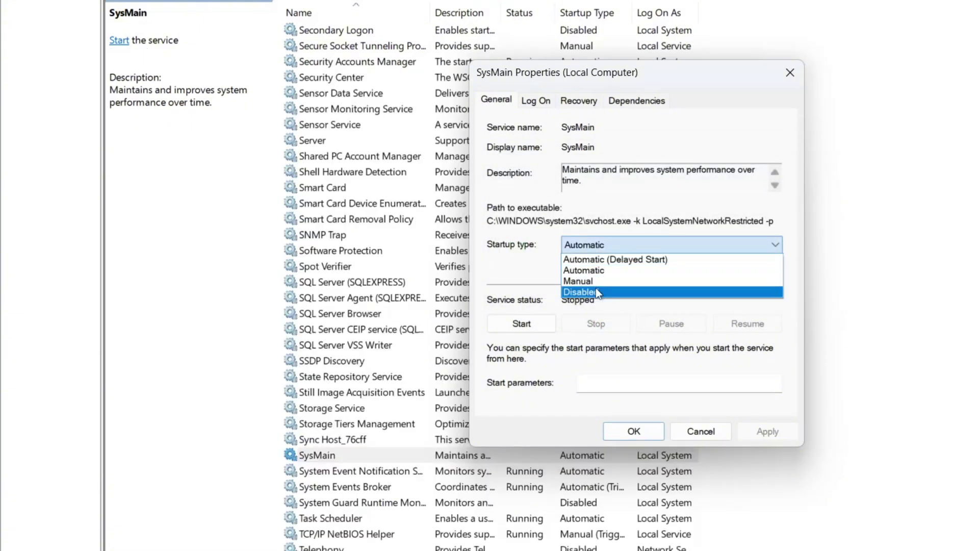
left_click(595, 289)
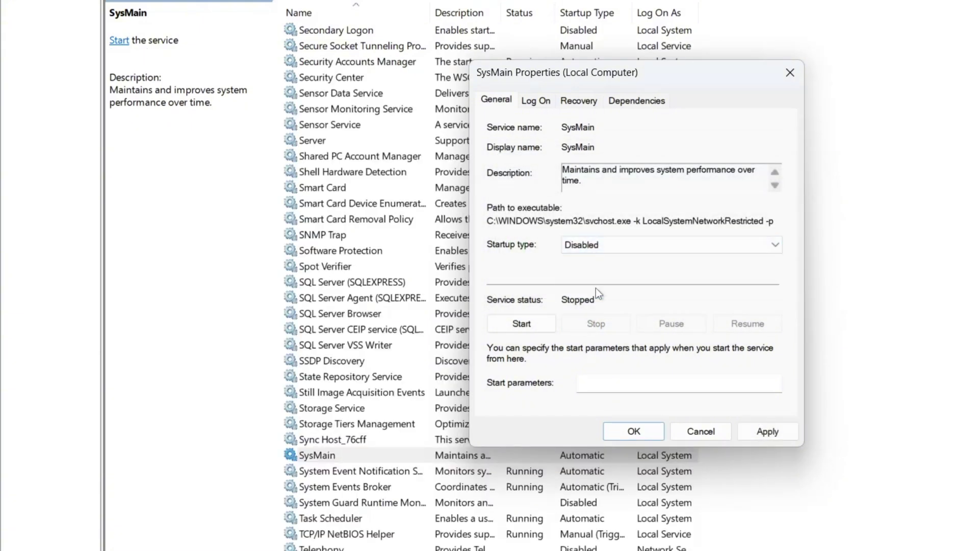
left_click(635, 433)
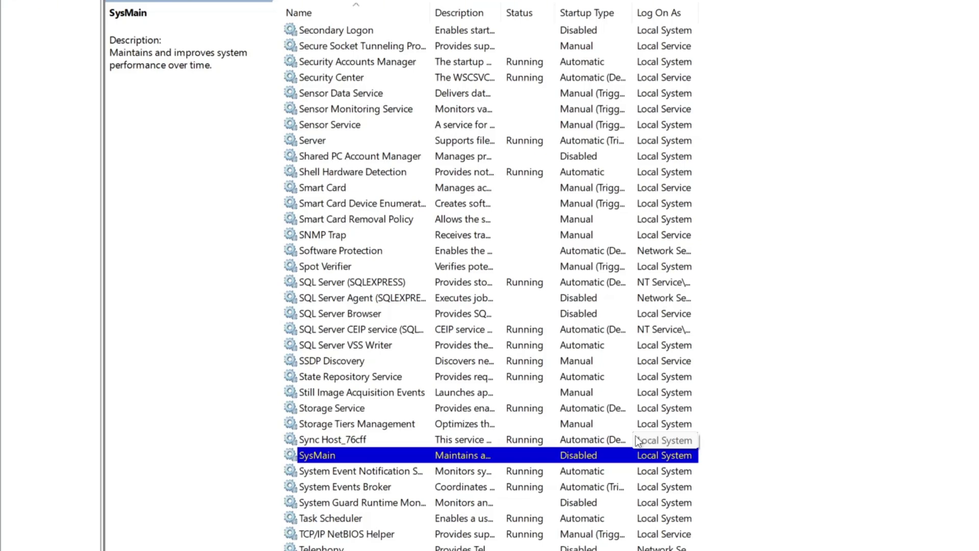
- Open Task Manager from the Start quick-link menu and switch to its Performance page
right_click(427, 543)
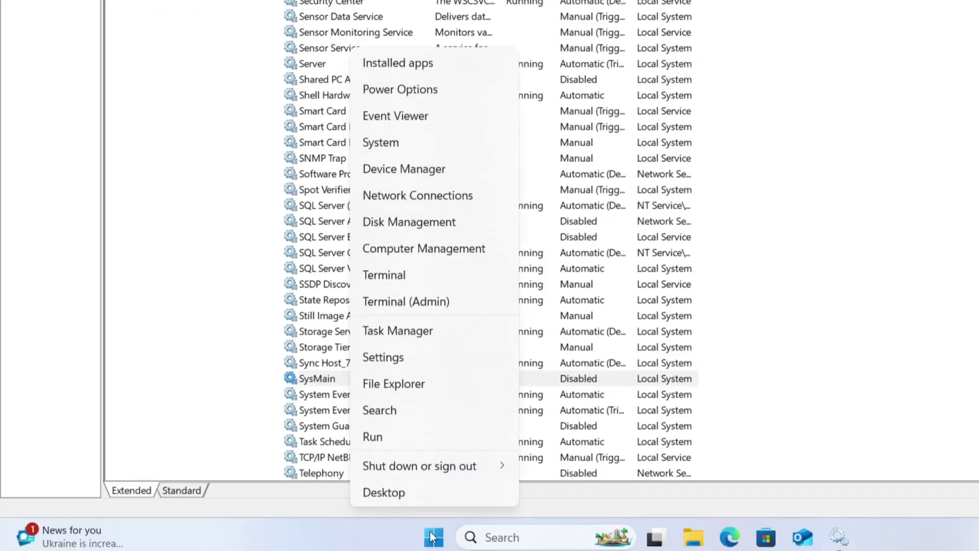
left_click(406, 334)
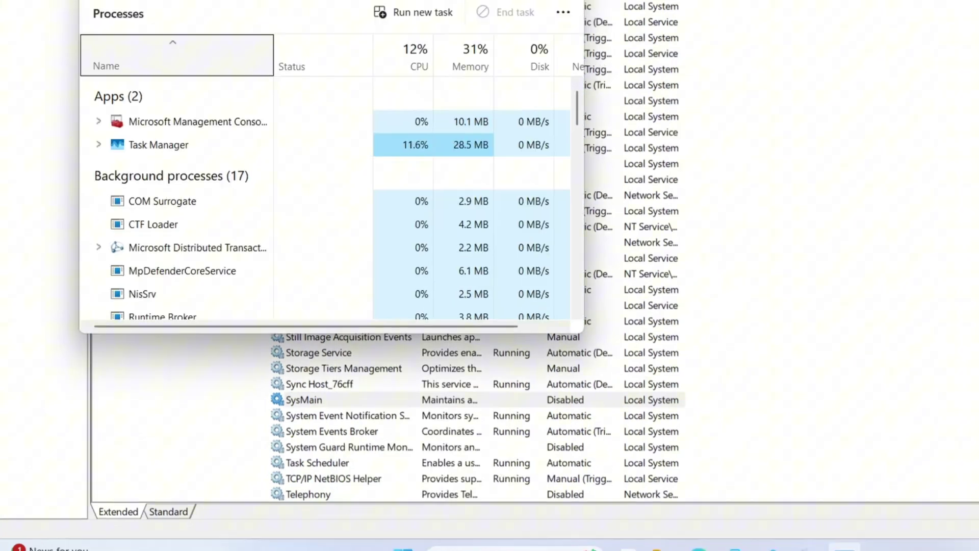
left_click_drag(429, 0, 595, 104)
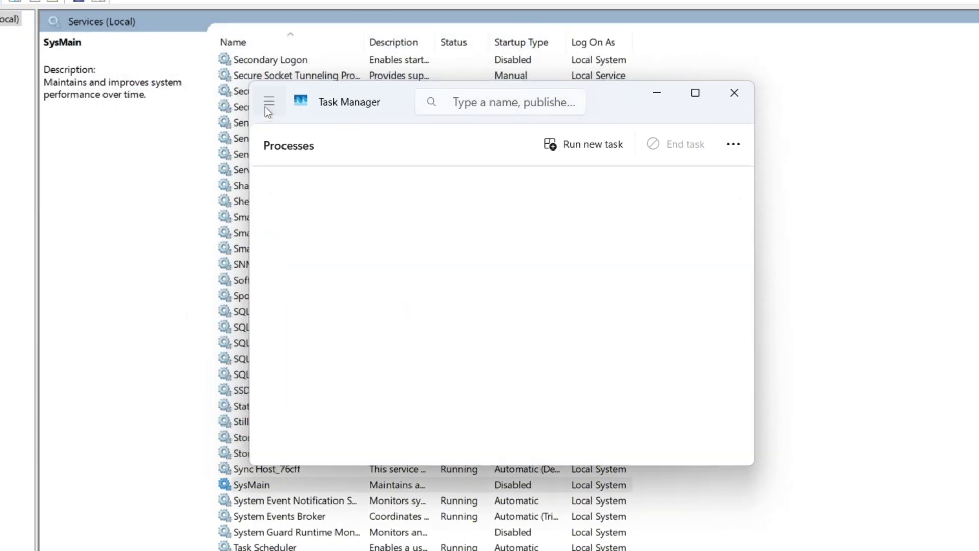
left_click(265, 103)
left_click(290, 167)
- Enlarge Task Manager to review CPU, memory and disk graphs, then minimize it
left_click_drag(502, 106, 642, 106)
left_click_drag(389, 82, 152, 1)
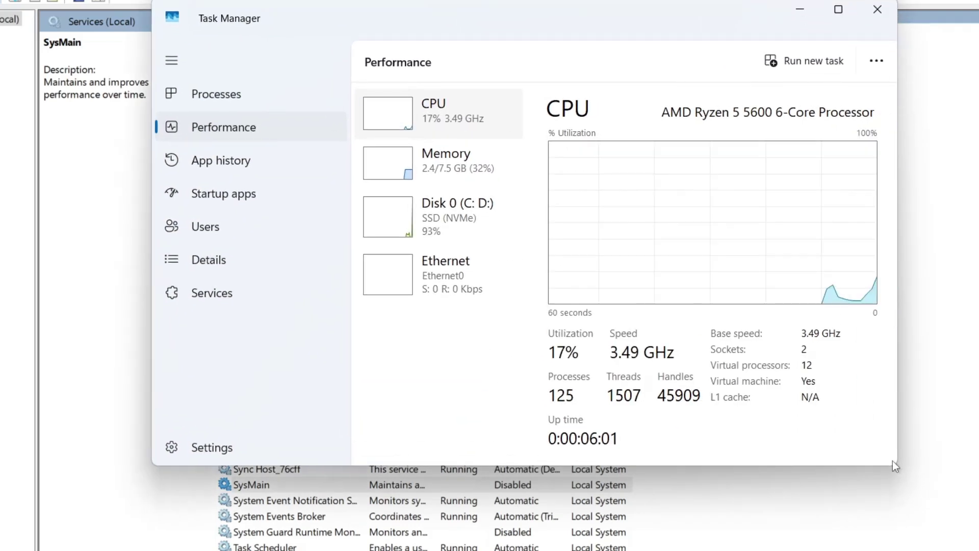
left_click_drag(892, 460, 978, 550)
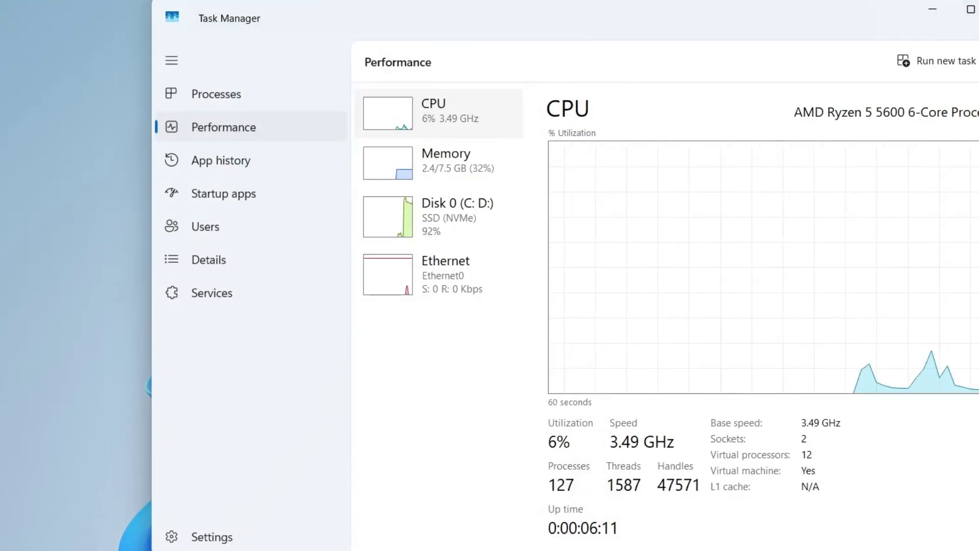
left_click(940, 5)
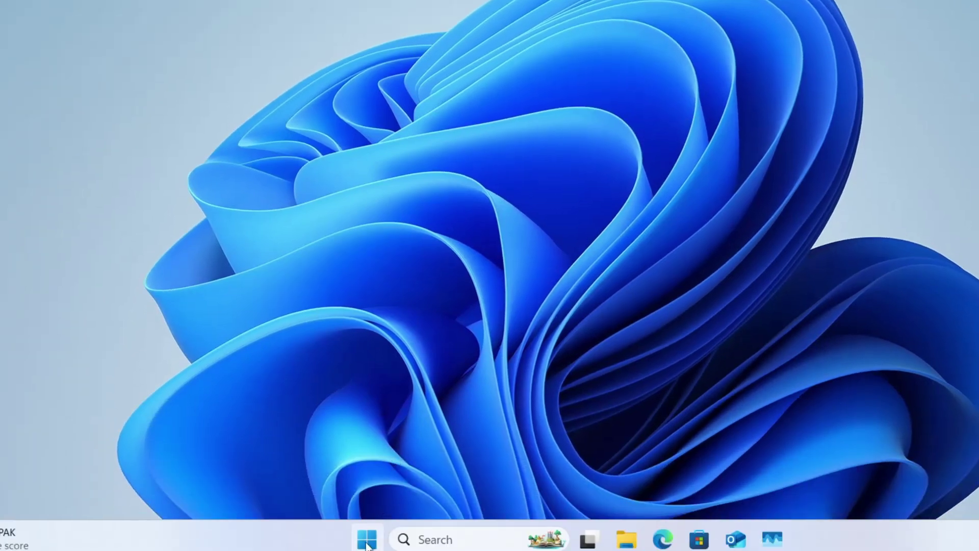
- Open System Properties by running sysdm.cpl and center its window
right_click(365, 543)
left_click(362, 444)
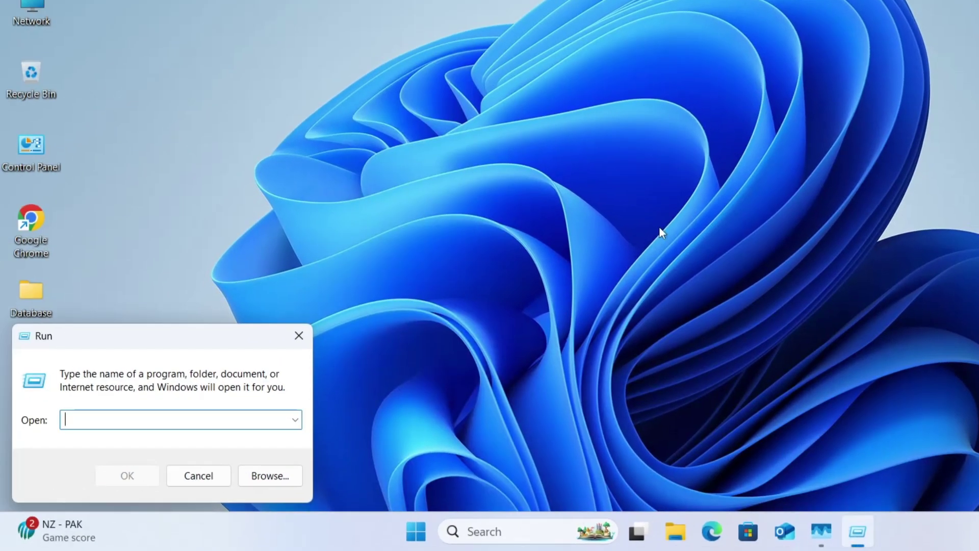
type("sys")
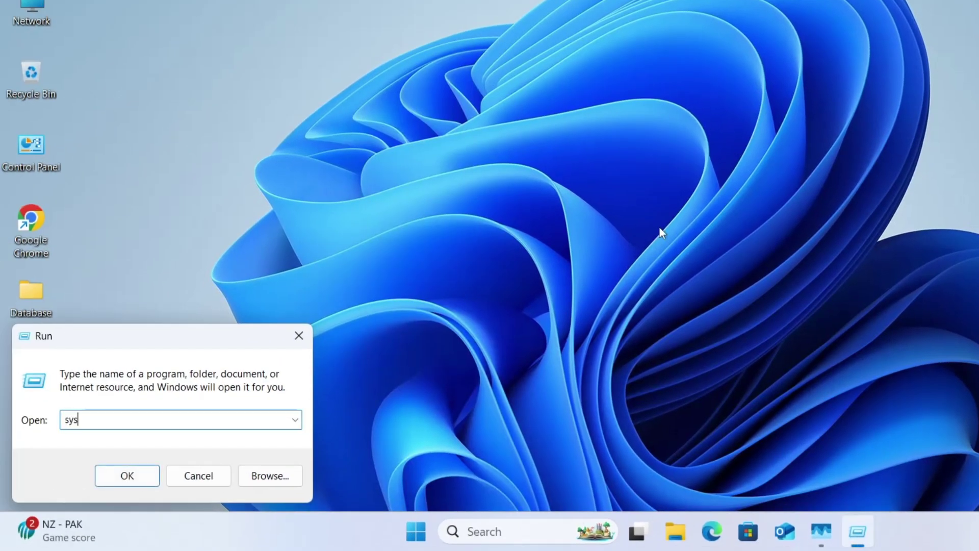
type("dm.cpl")
key("Return")
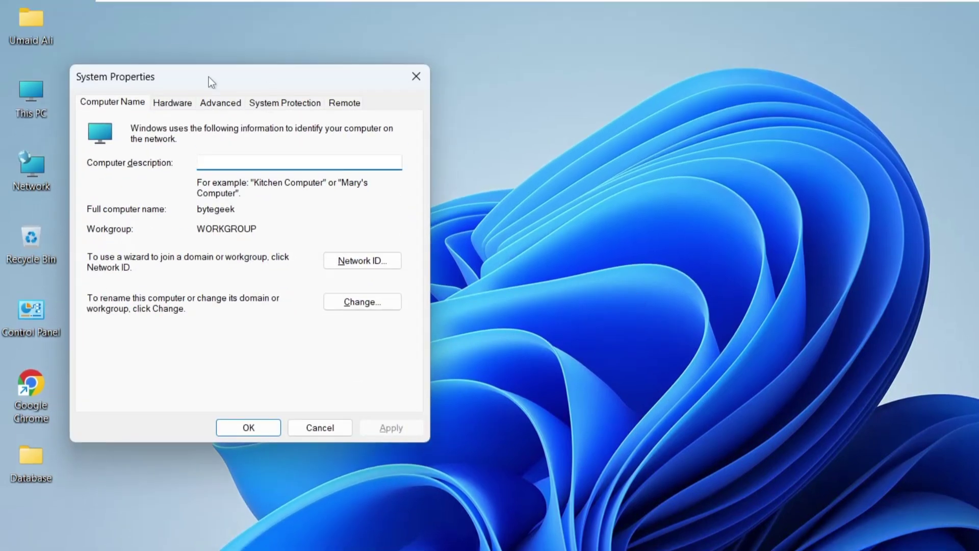
left_click_drag(209, 77, 427, 100)
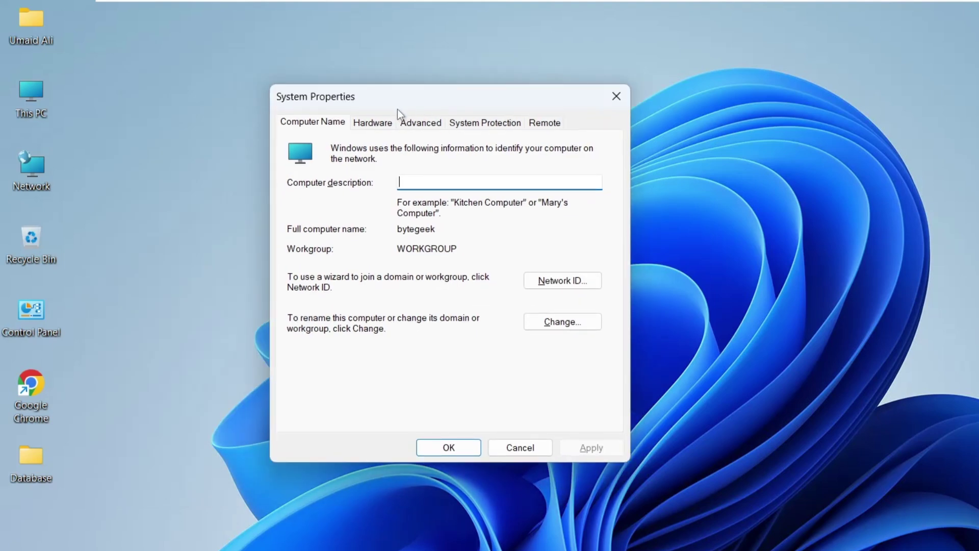
- Look through the Hardware, System Protection and Remote pages, then settle on Advanced
left_click(375, 118)
left_click(423, 126)
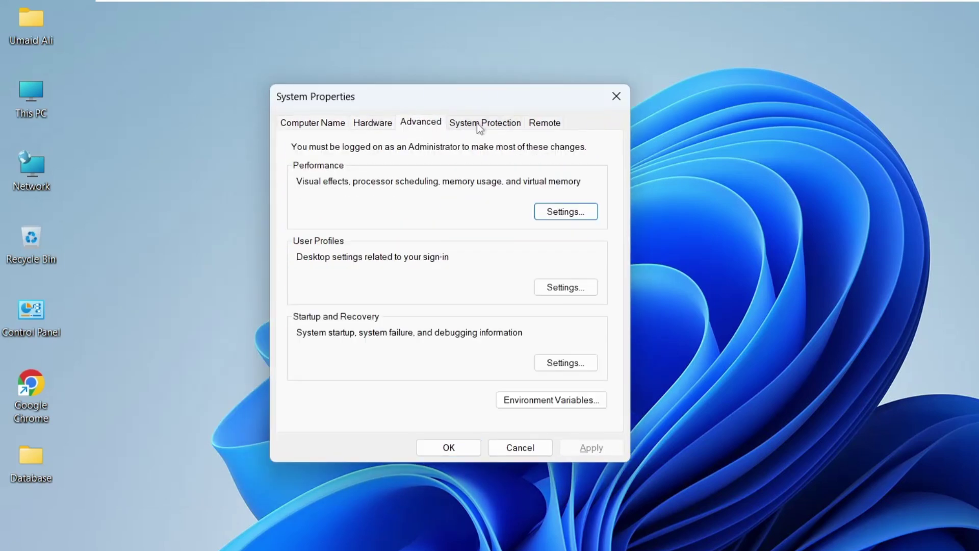
left_click(480, 124)
left_click(538, 124)
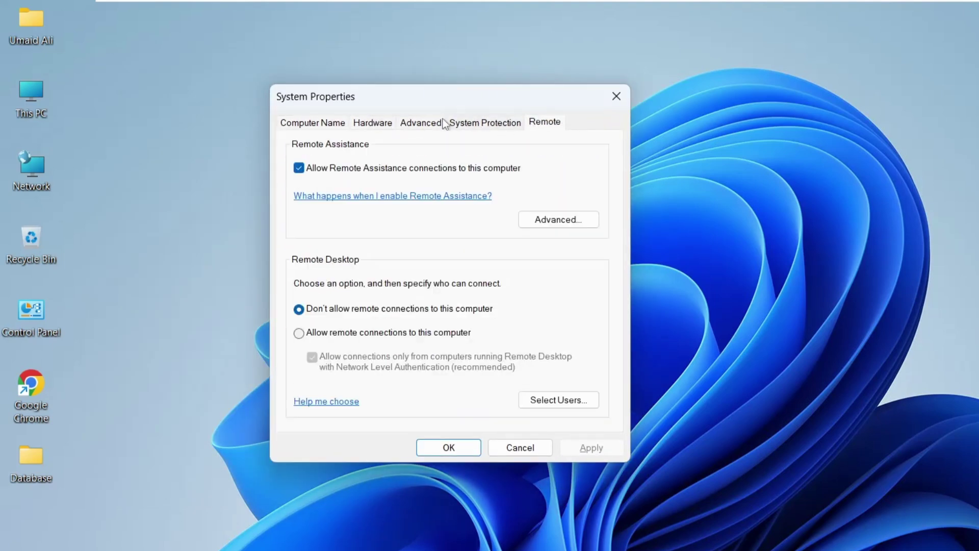
left_click(439, 124)
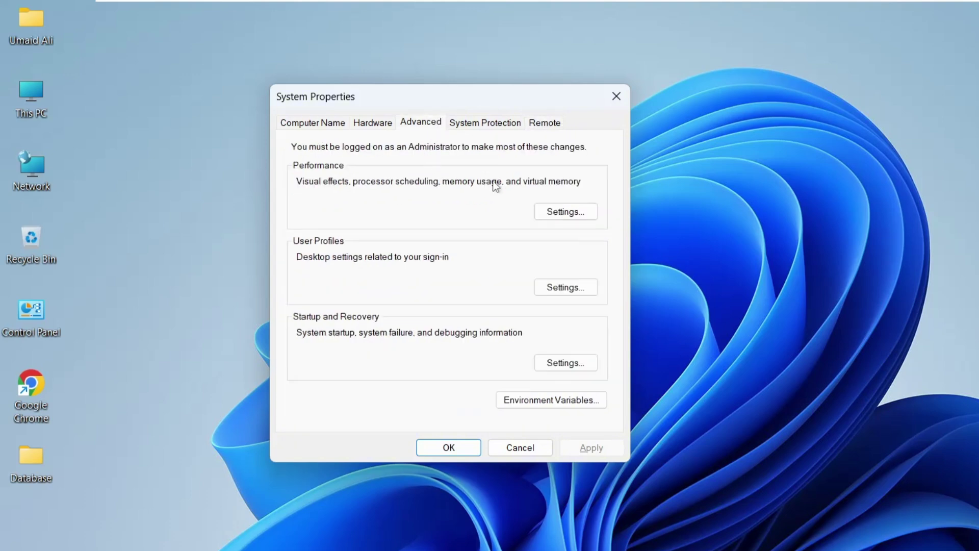
- Set Performance Options visual effects to Adjust for best performance and confirm both dialogs
left_click(564, 212)
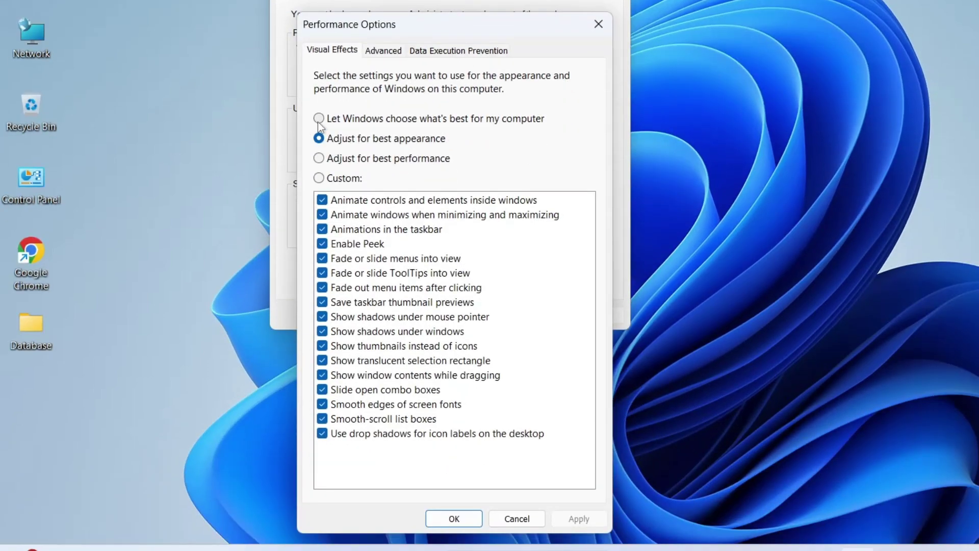
left_click(319, 159)
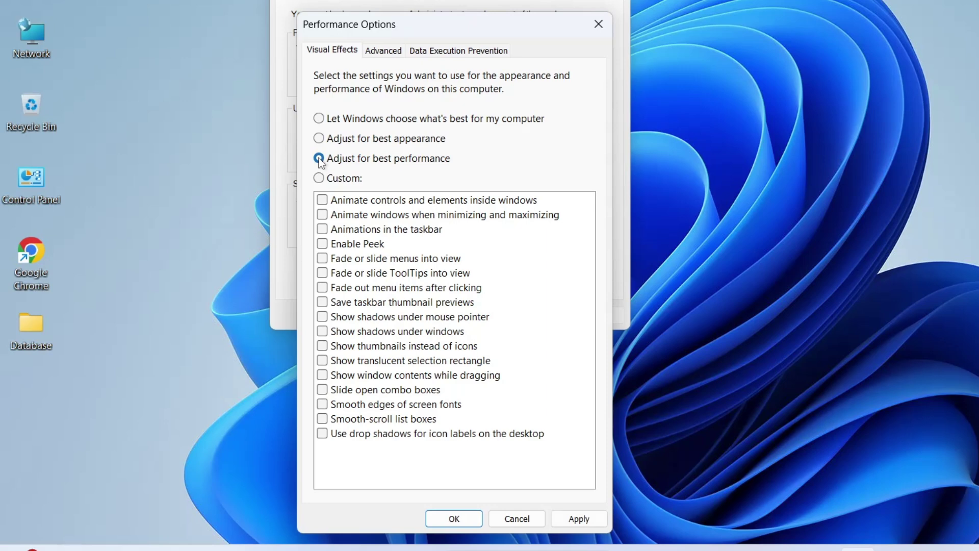
left_click(584, 519)
left_click(453, 519)
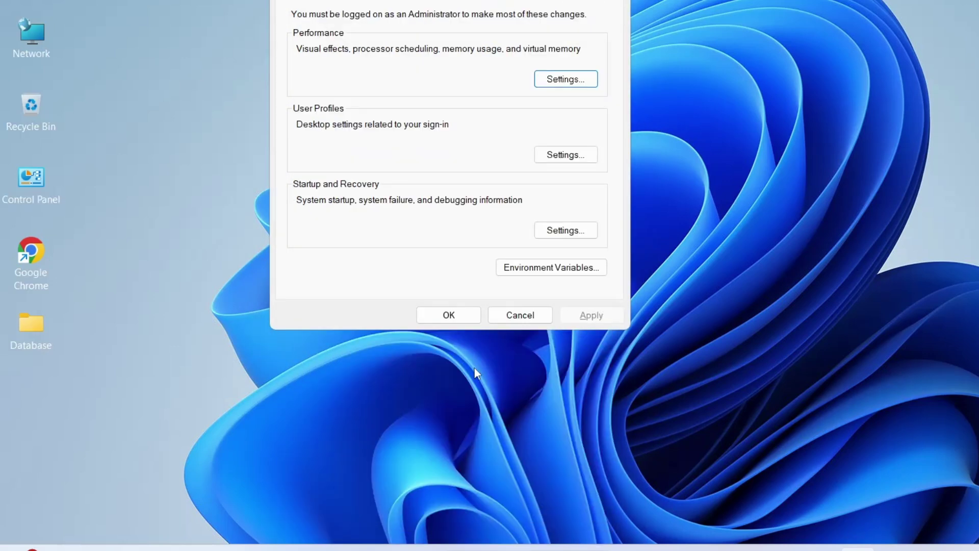
left_click(443, 320)
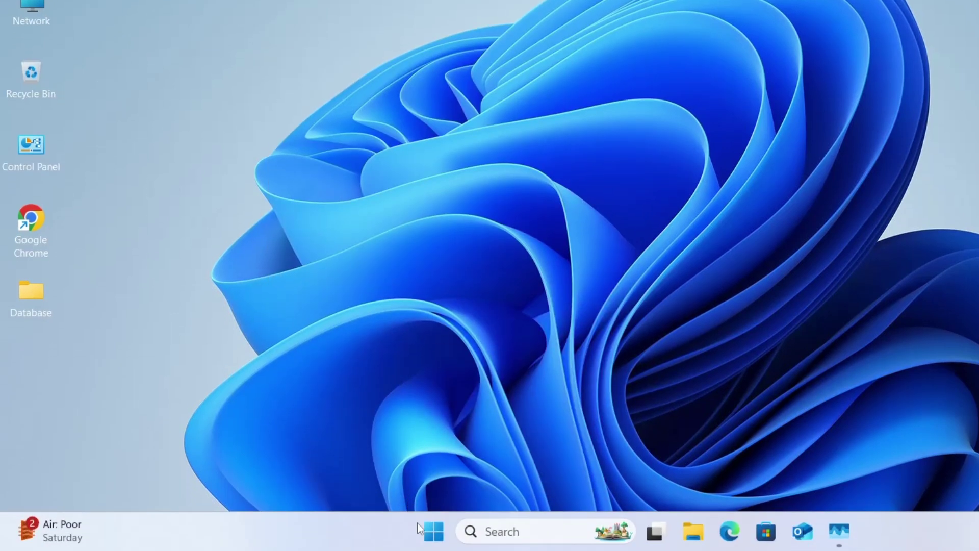
right_click(429, 530)
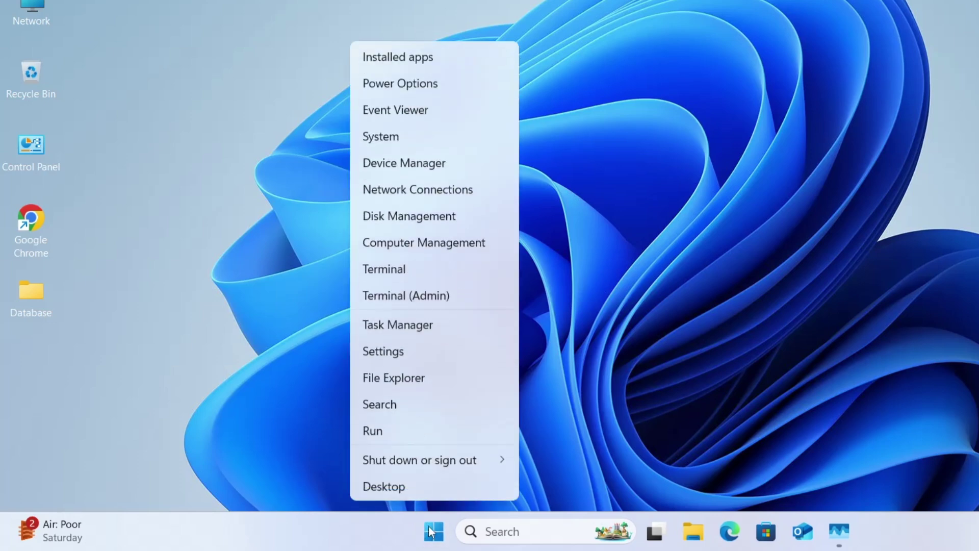
left_click(420, 325)
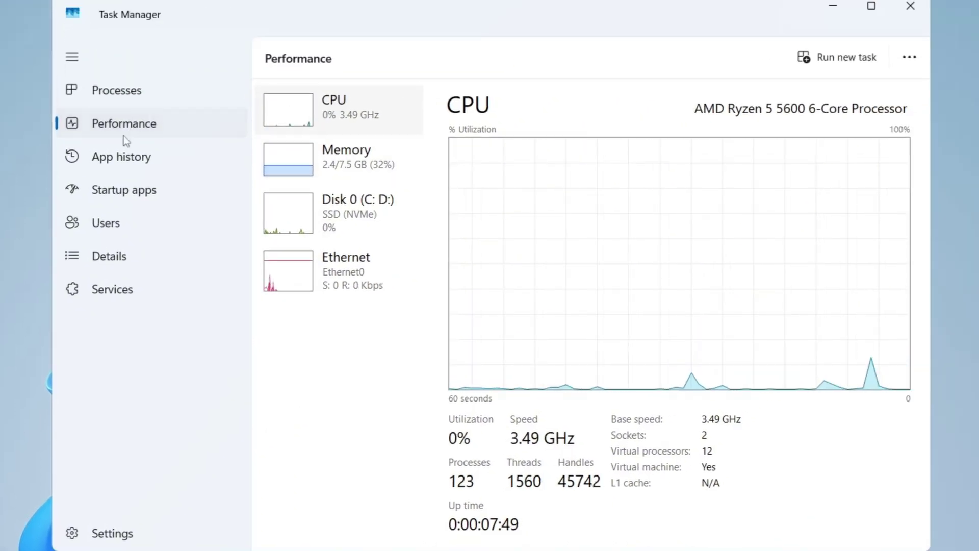
left_click(135, 93)
left_click(129, 196)
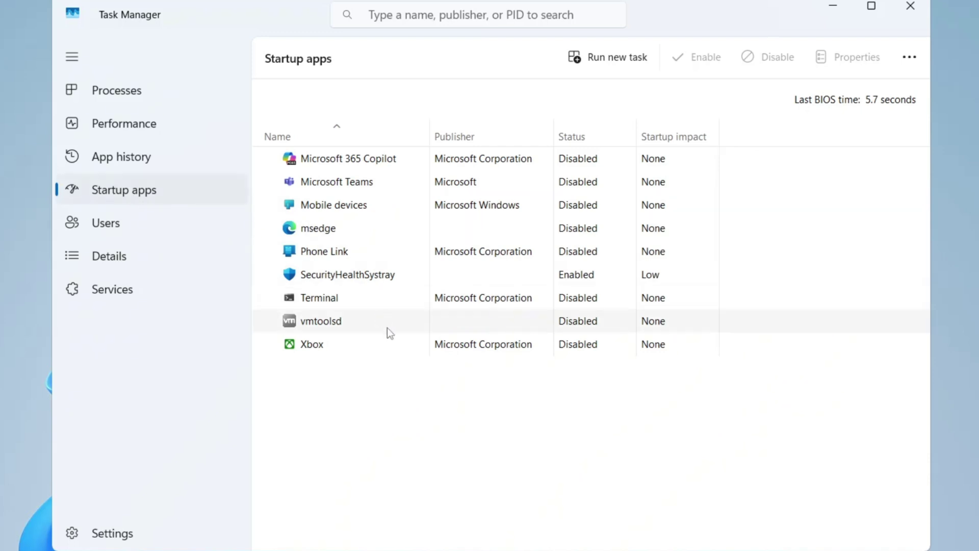
left_click(370, 187)
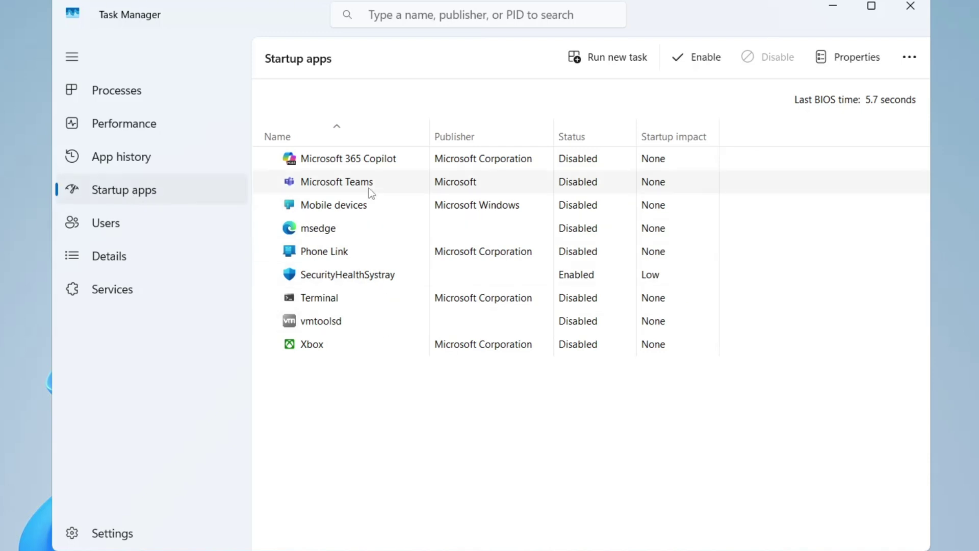
right_click(368, 187)
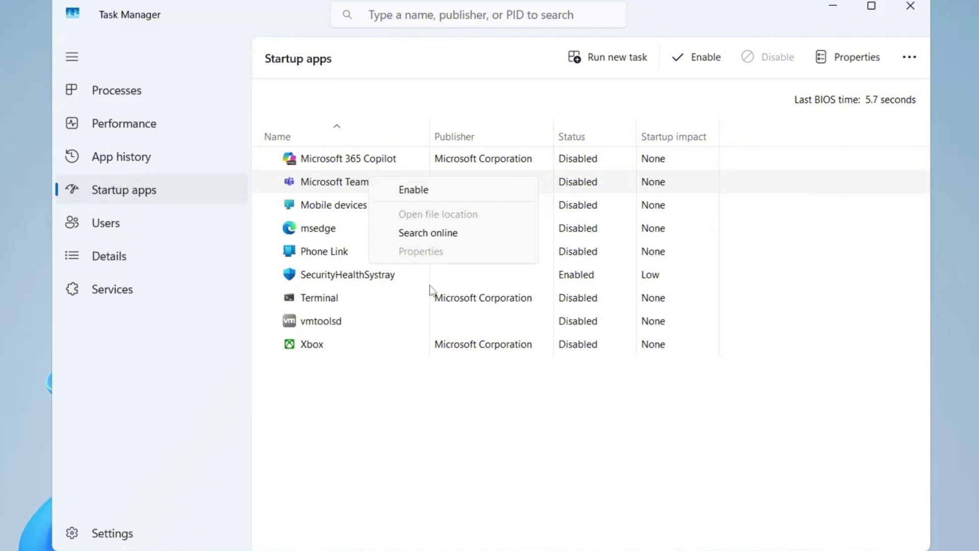
left_click(458, 426)
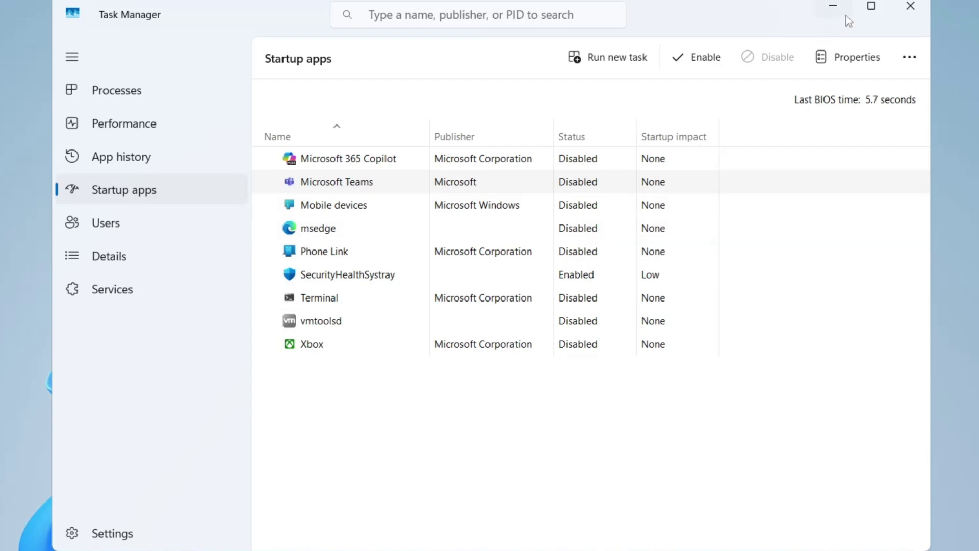
- Close Task Manager and view Local Disk (C:) under This PC in File Explorer
left_click(910, 6)
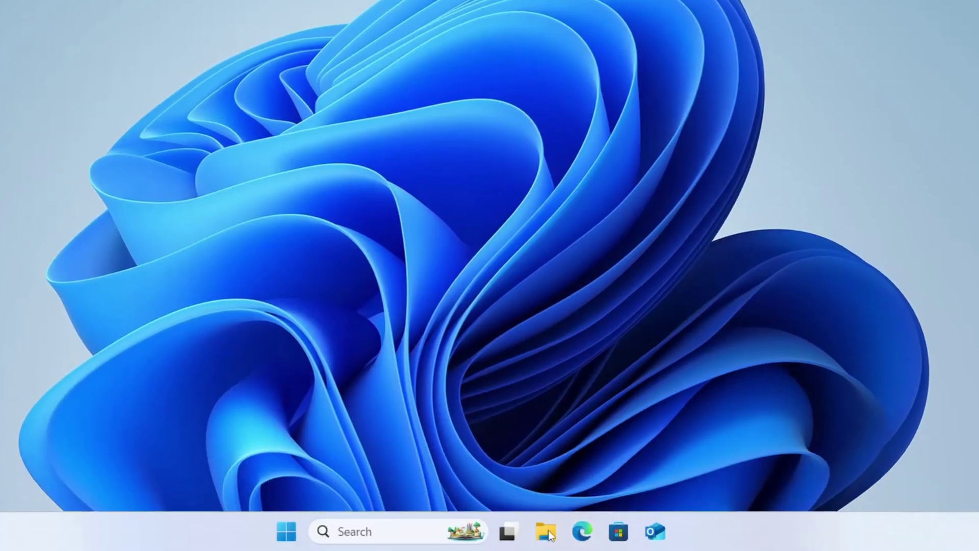
left_click(547, 532)
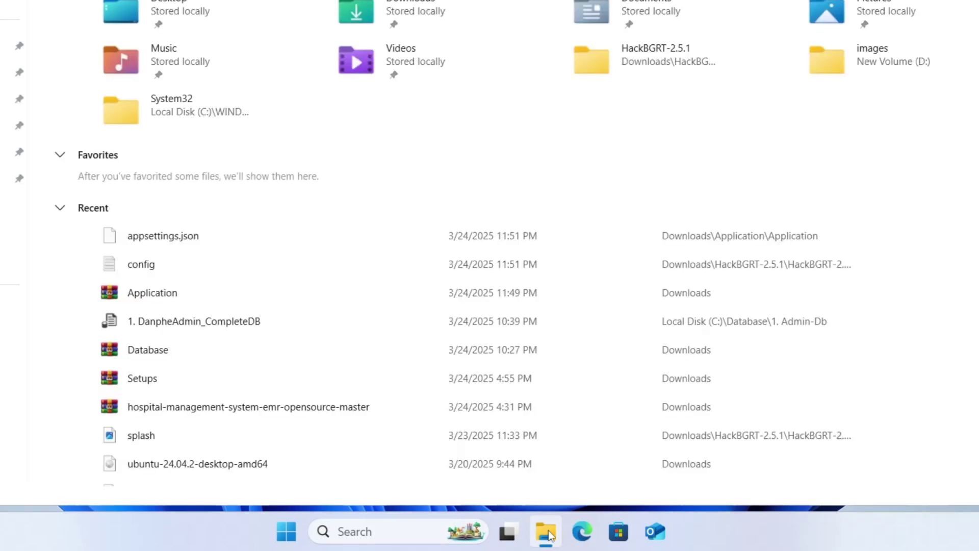
left_click(93, 354)
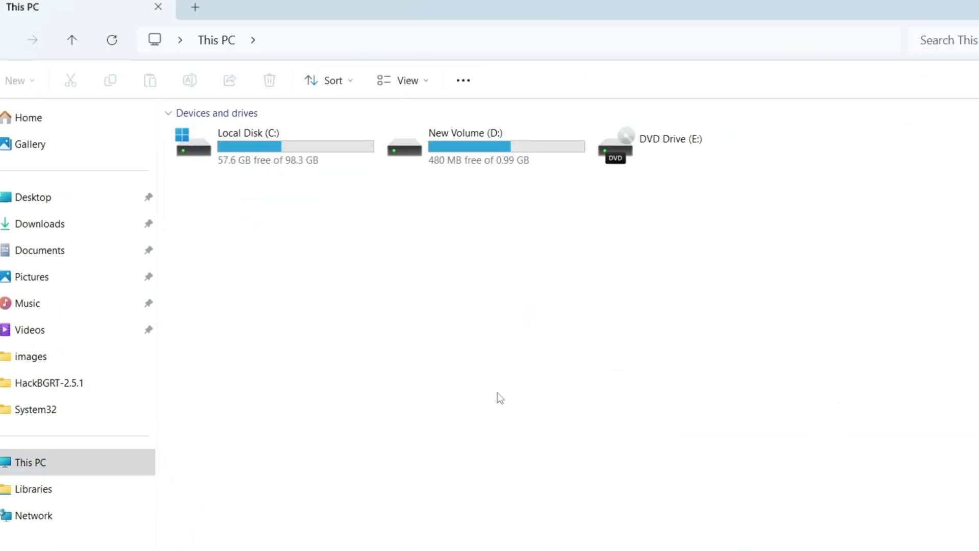
left_click(281, 166)
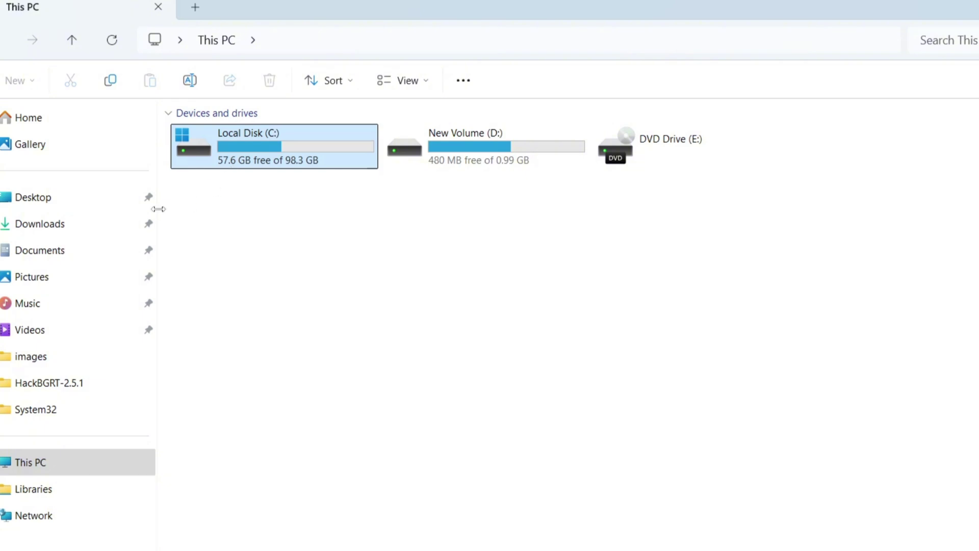
- Delete the Application ZIP archive from Downloads and return to This PC
left_click(48, 227)
left_click(199, 157)
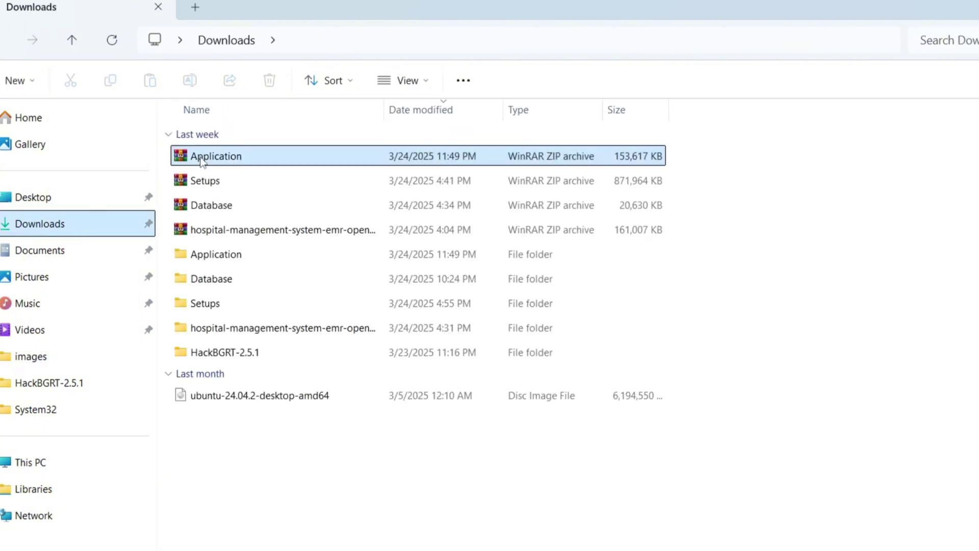
key("Delete")
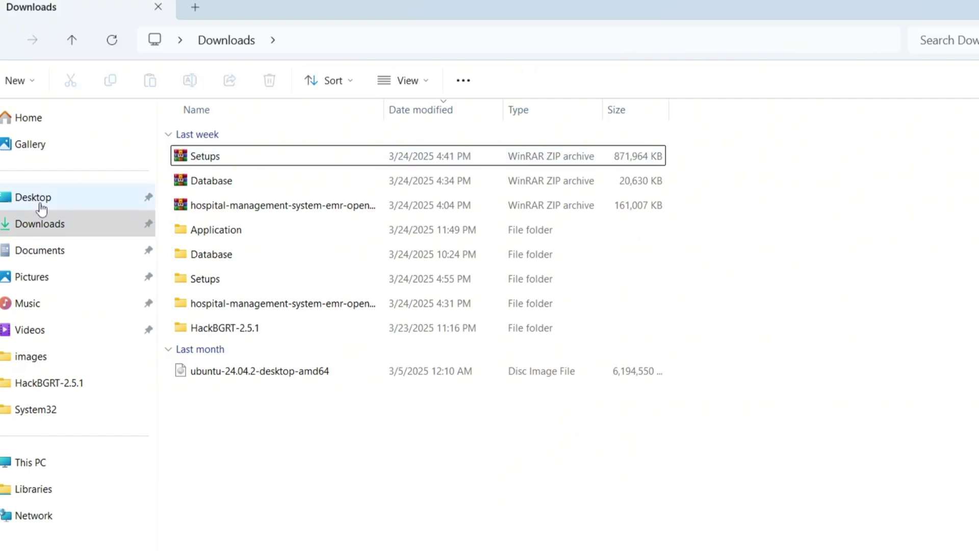
left_click(56, 468)
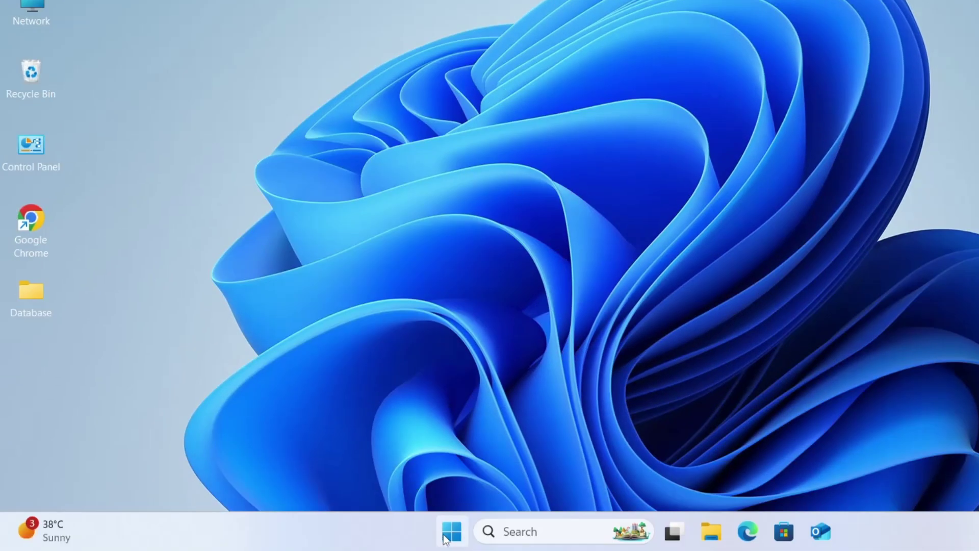
- Search Start for 'windows update' and run Check for updates on the Windows Update page
left_click(445, 539)
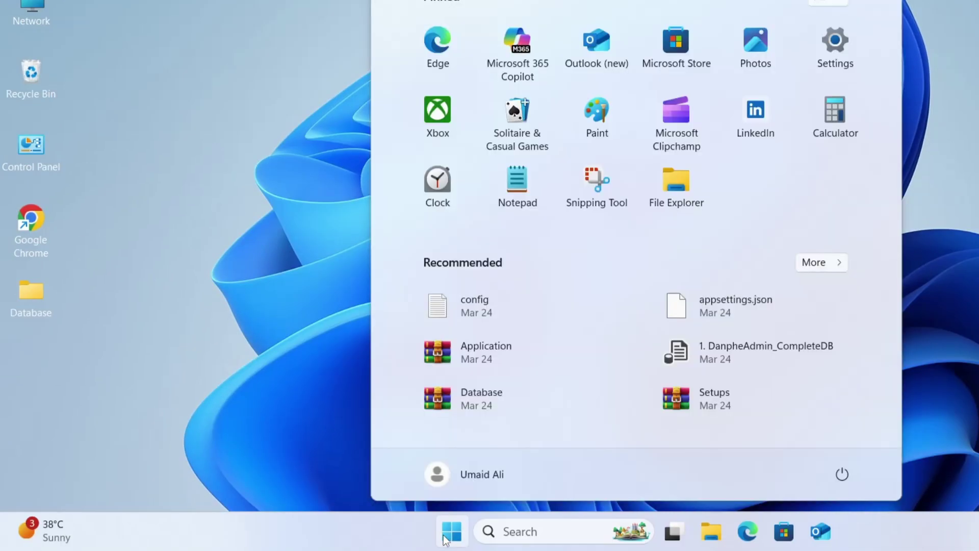
type("windows up")
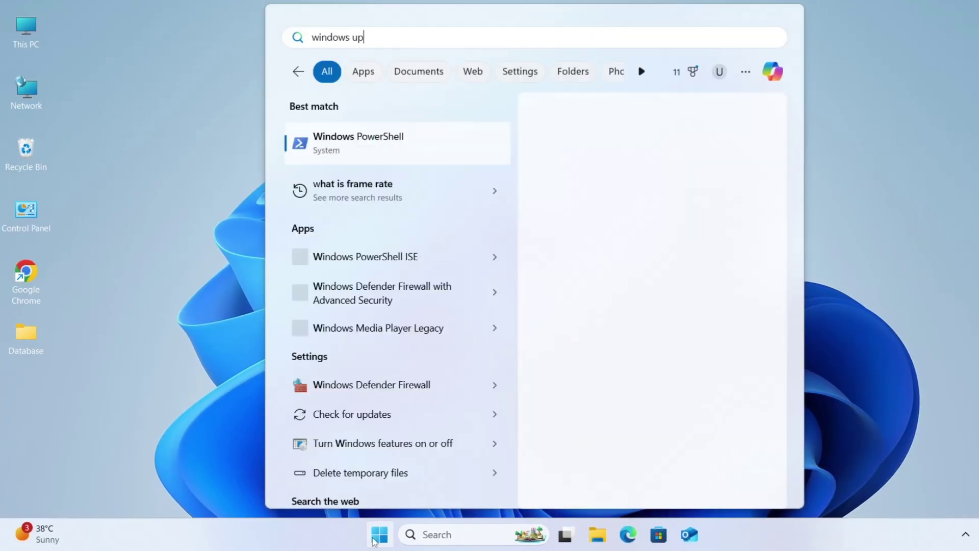
type("date")
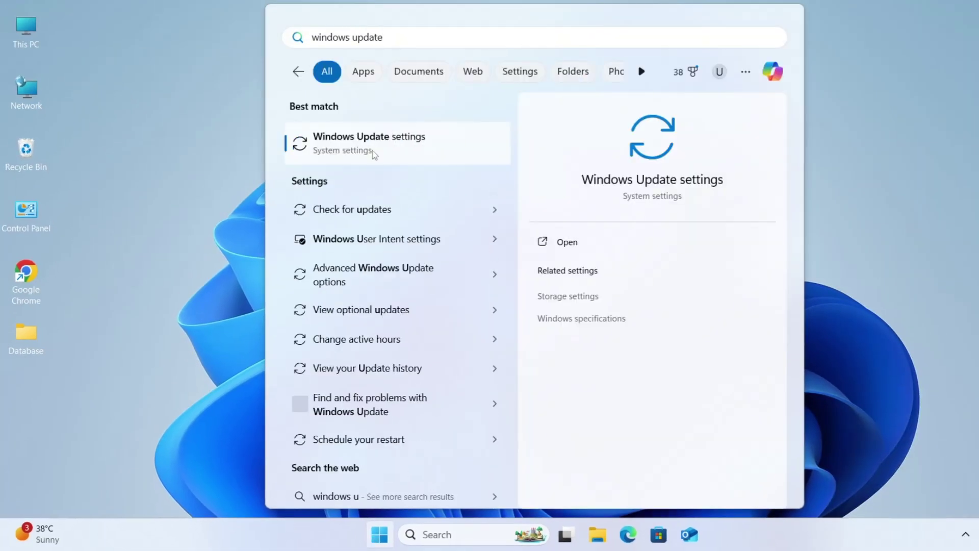
left_click(374, 153)
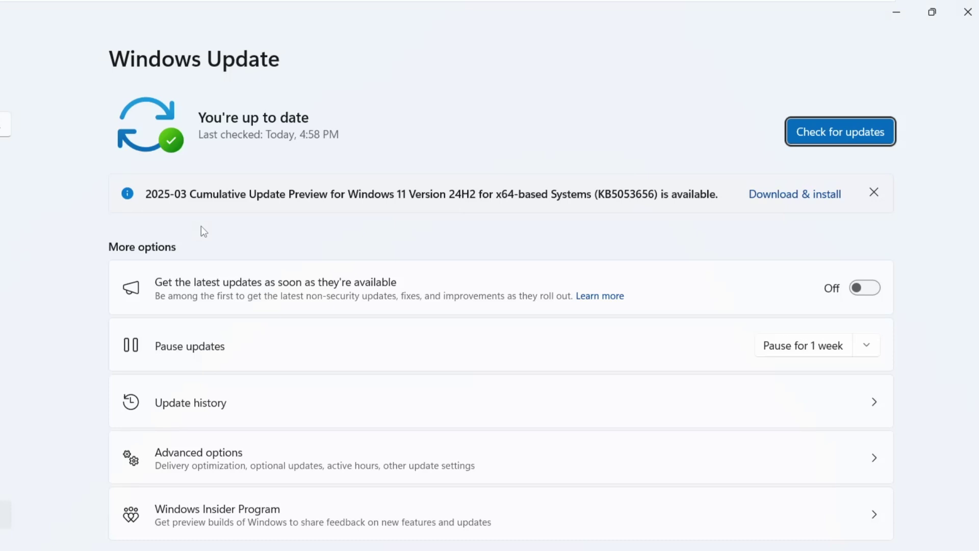
left_click(842, 133)
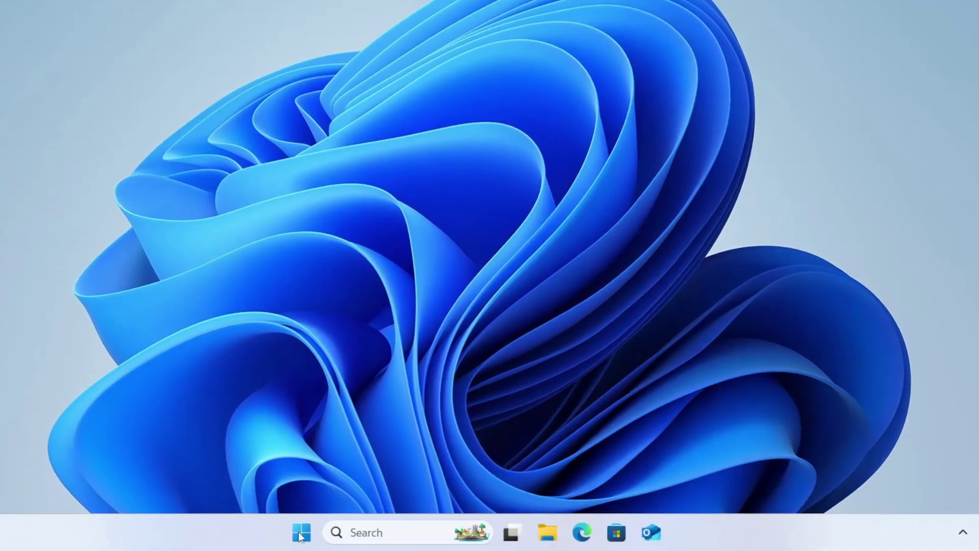
- Run cleanmgr and scan drive C: for removable junk files
right_click(301, 532)
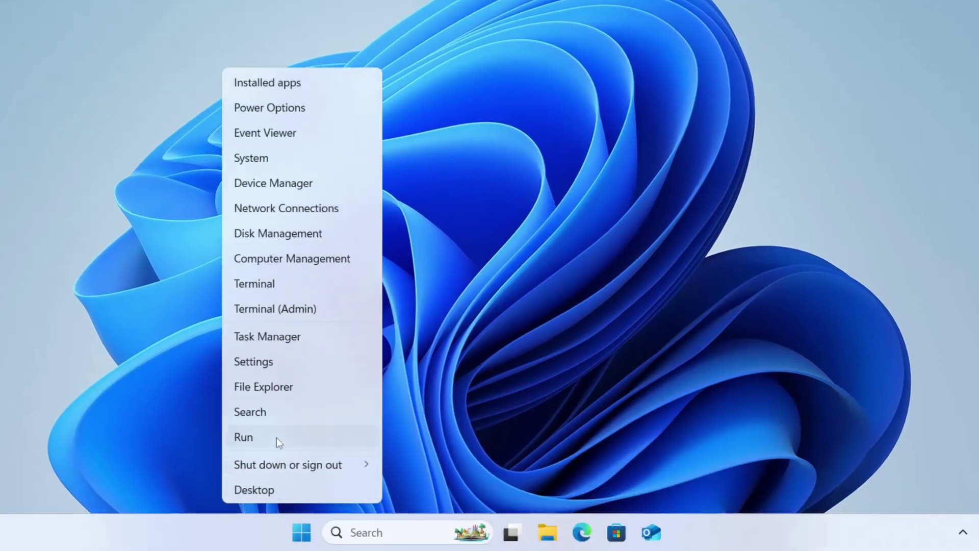
left_click(276, 438)
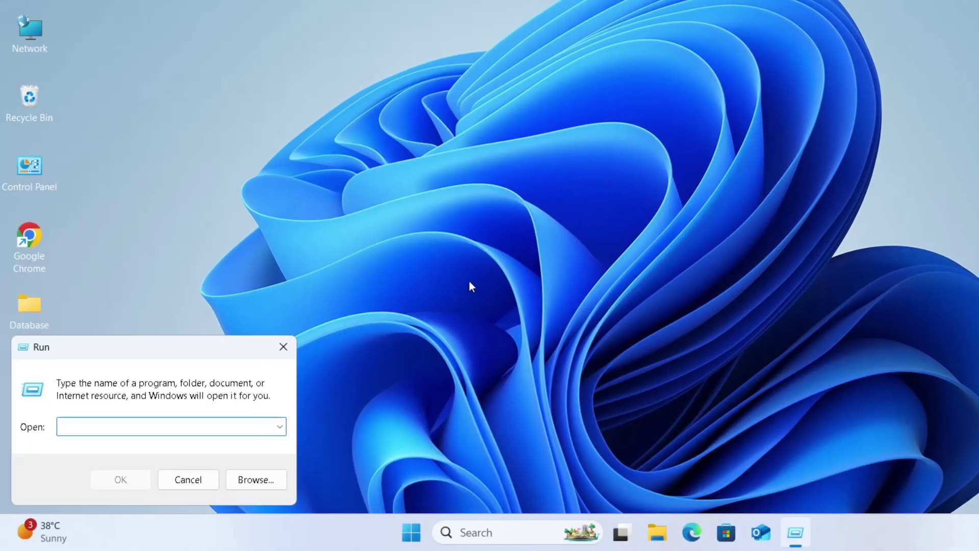
type("cleanmgr")
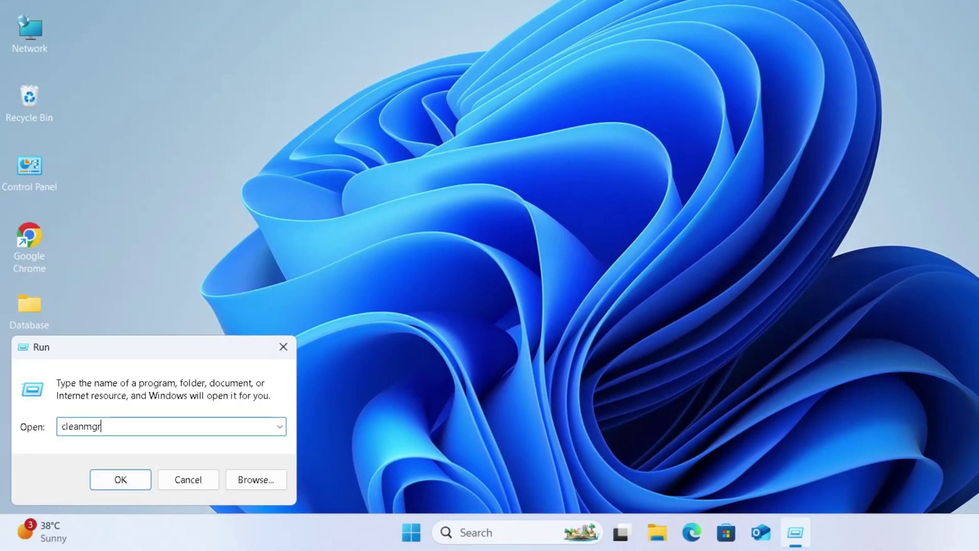
key("Return")
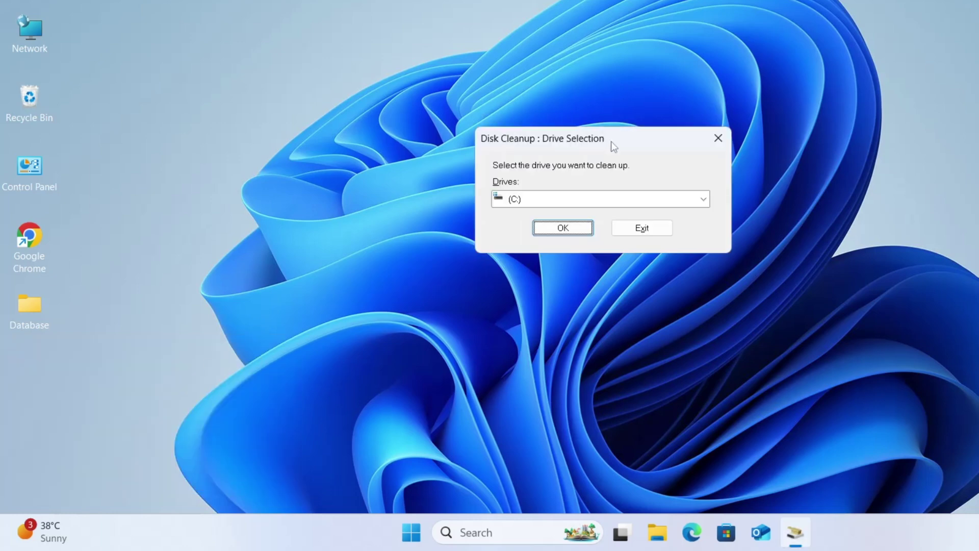
left_click_drag(609, 143, 593, 122)
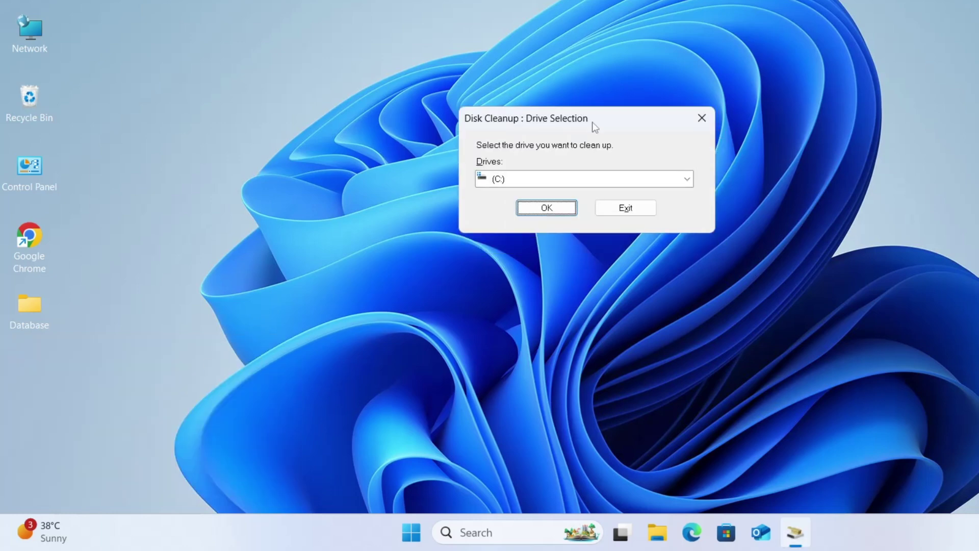
left_click(538, 182)
left_click(539, 182)
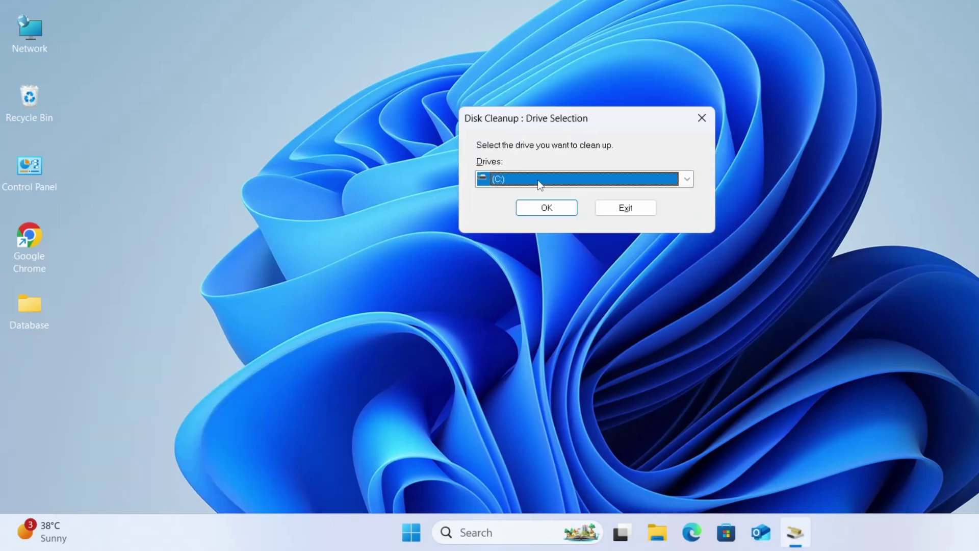
left_click(546, 209)
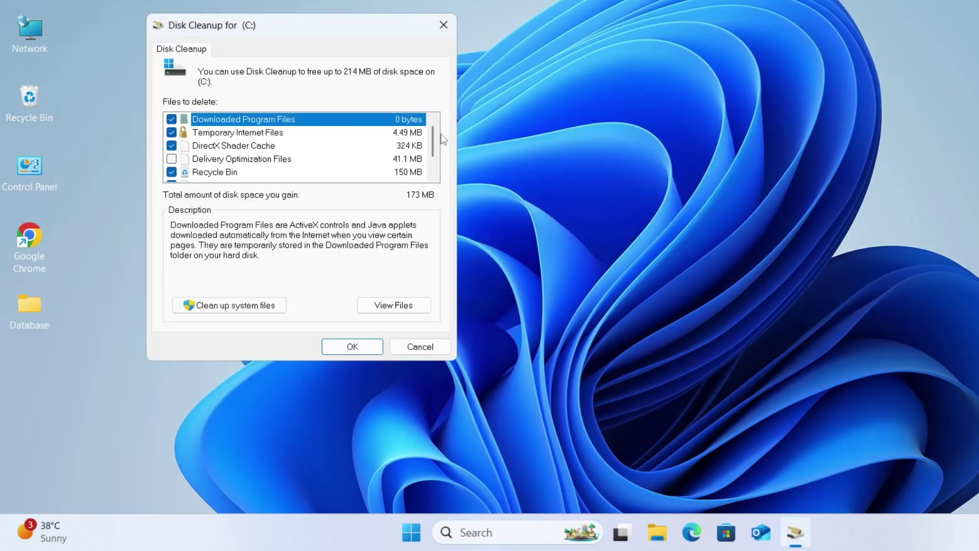
- Permanently delete the checked file categories on C:, freeing about 173 MB
scroll(436, 136, "down", 1)
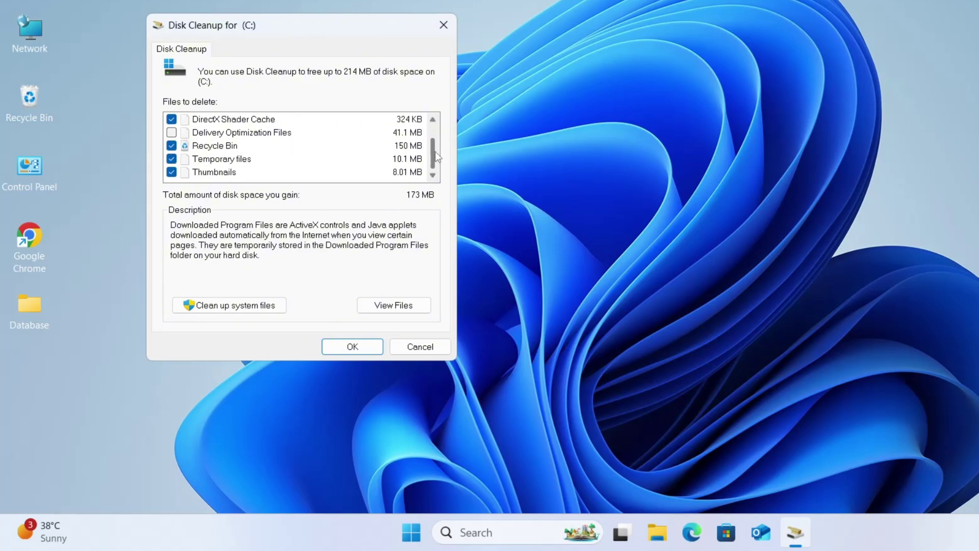
scroll(436, 136, "up", 1)
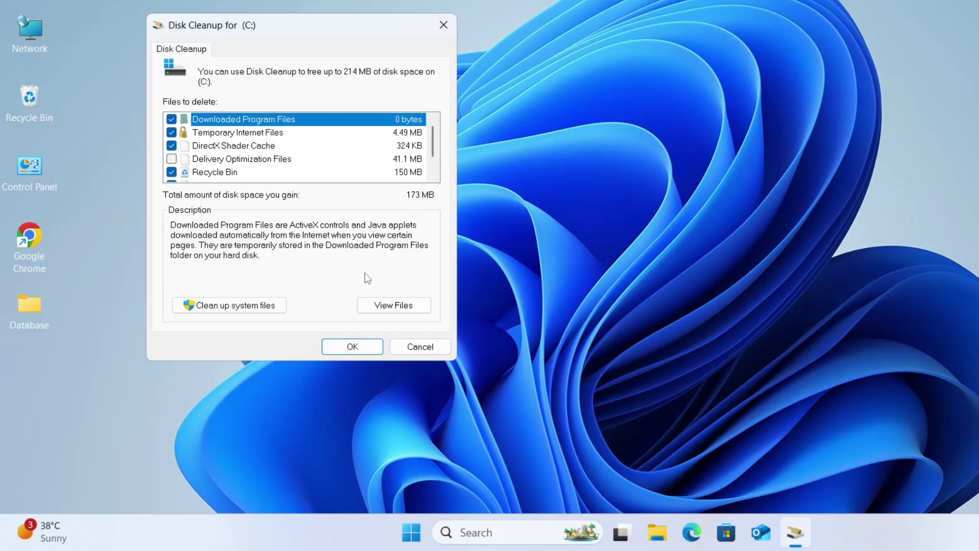
left_click(352, 346)
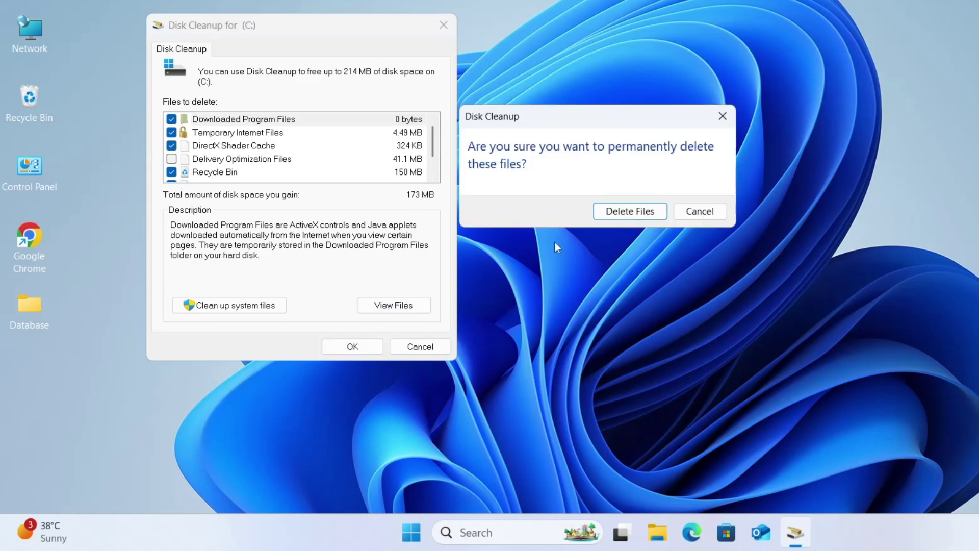
left_click(629, 220)
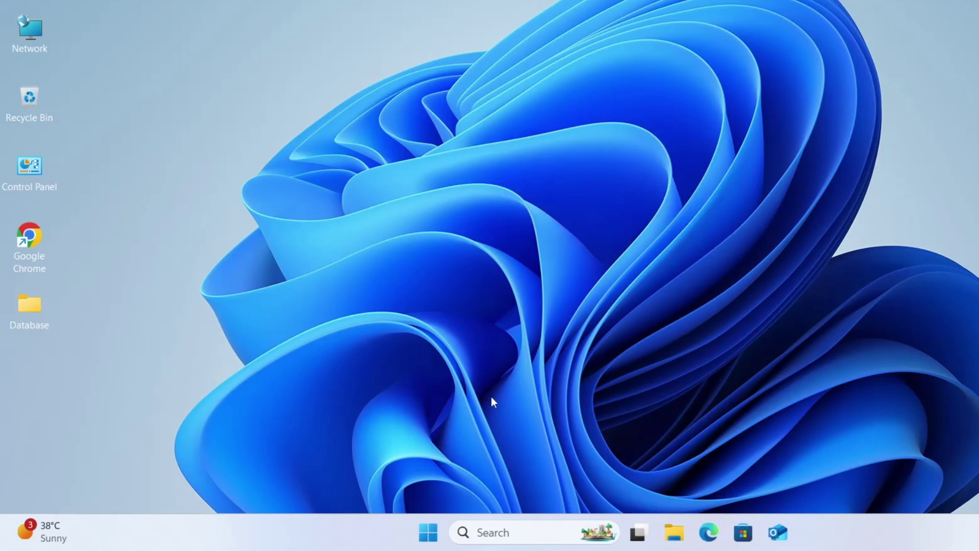
- Open the Windows temp folder by running temp
right_click(428, 533)
left_click(419, 442)
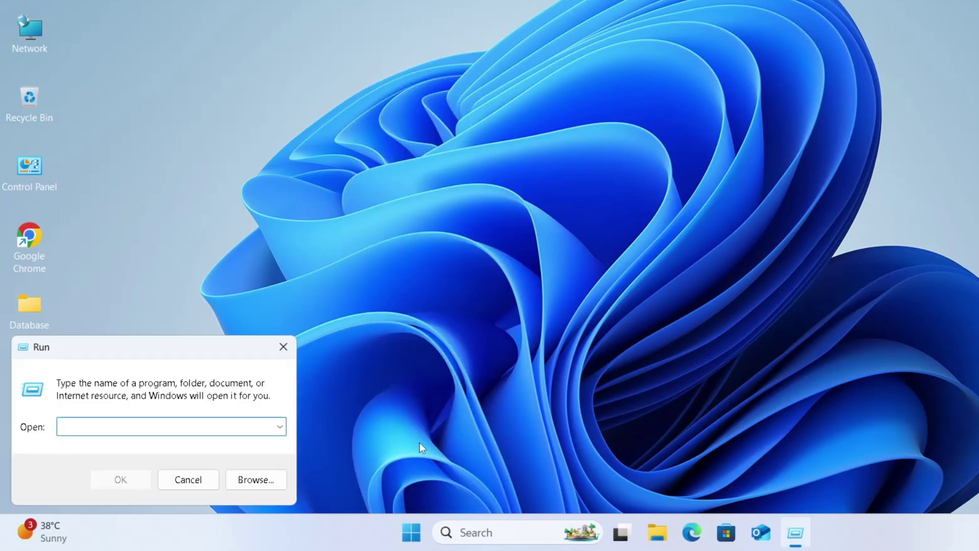
type("temp")
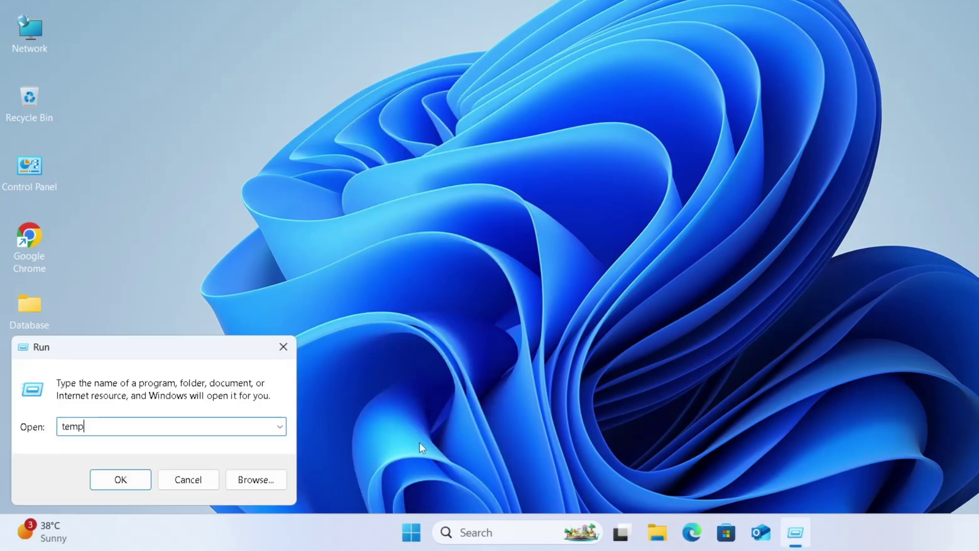
key("Return")
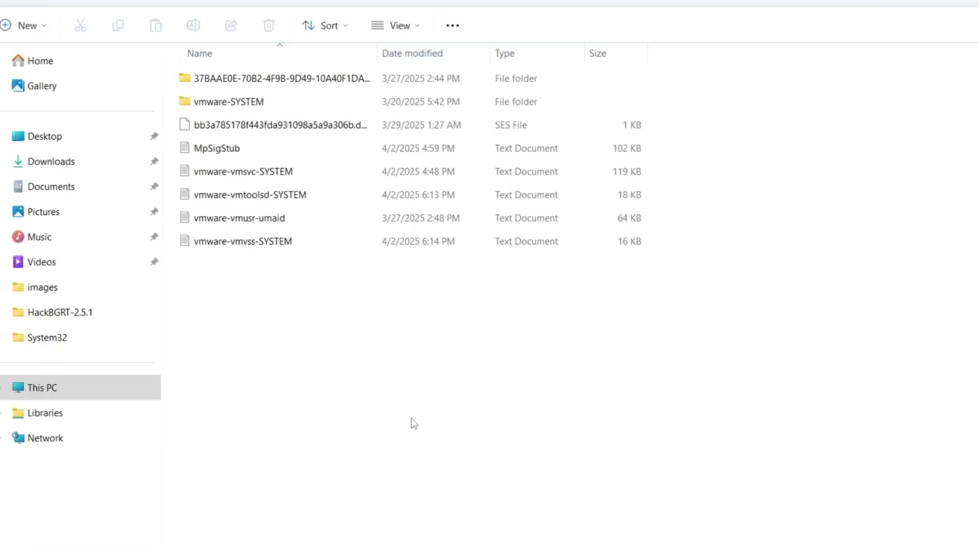
- Delete all eight temp items, skipping the SYSTEM-protected folder and every in-use file
left_click_drag(413, 424, 311, 76)
right_click(310, 81)
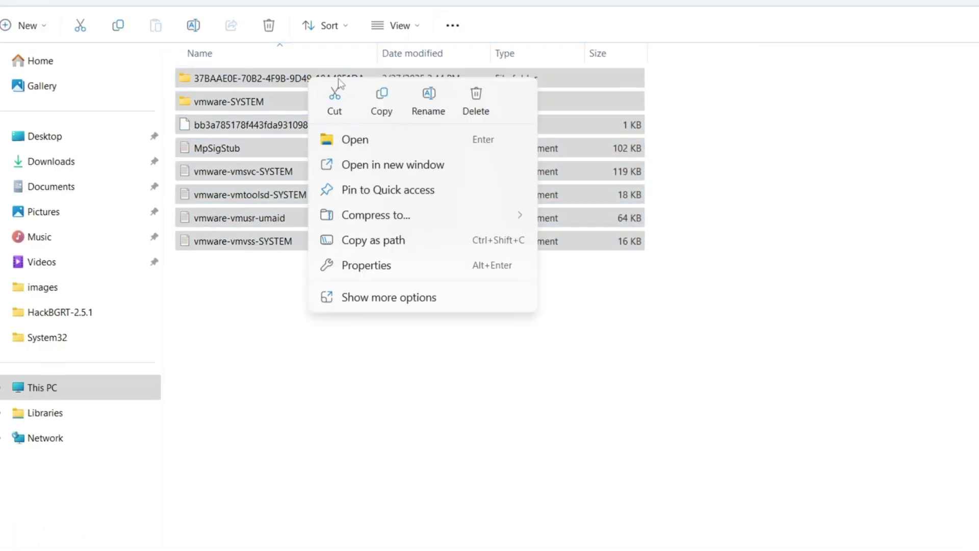
left_click(476, 95)
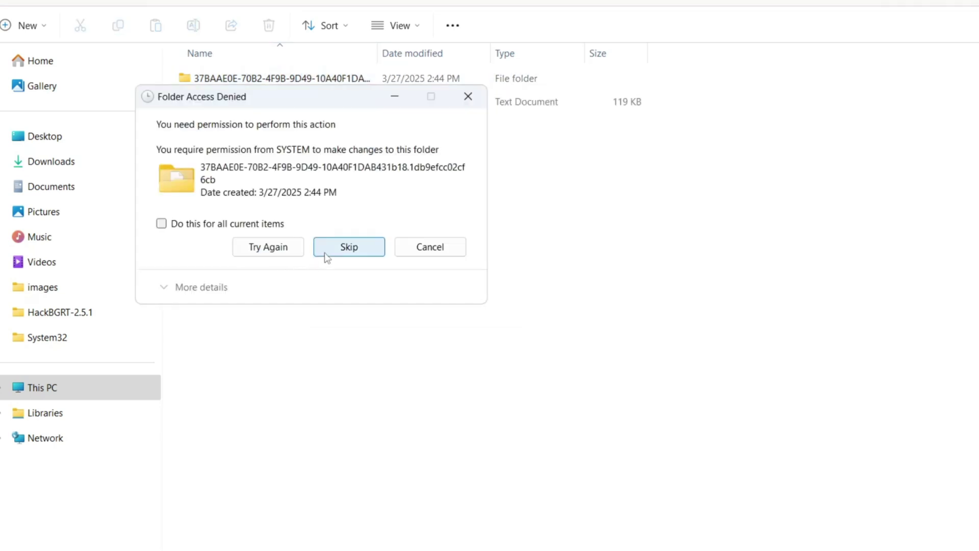
left_click(337, 253)
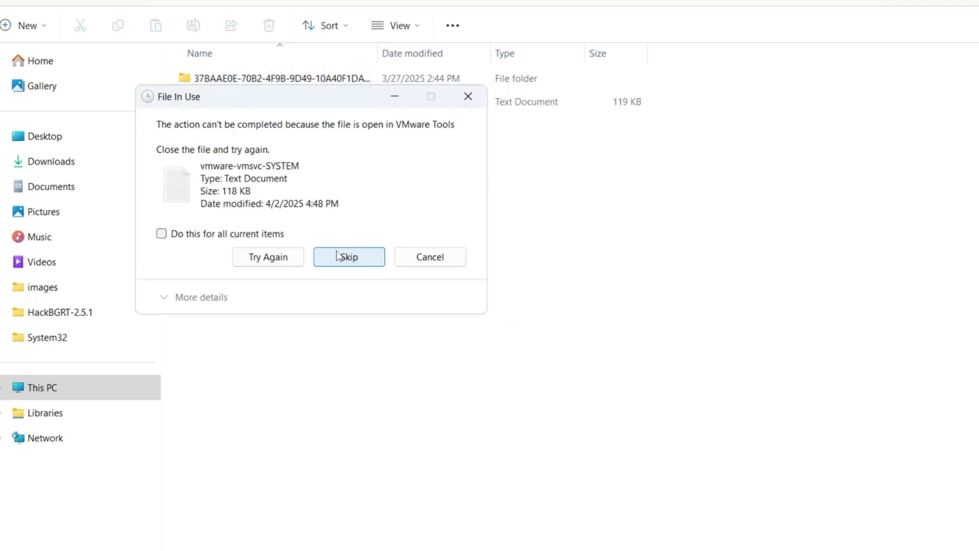
left_click(161, 233)
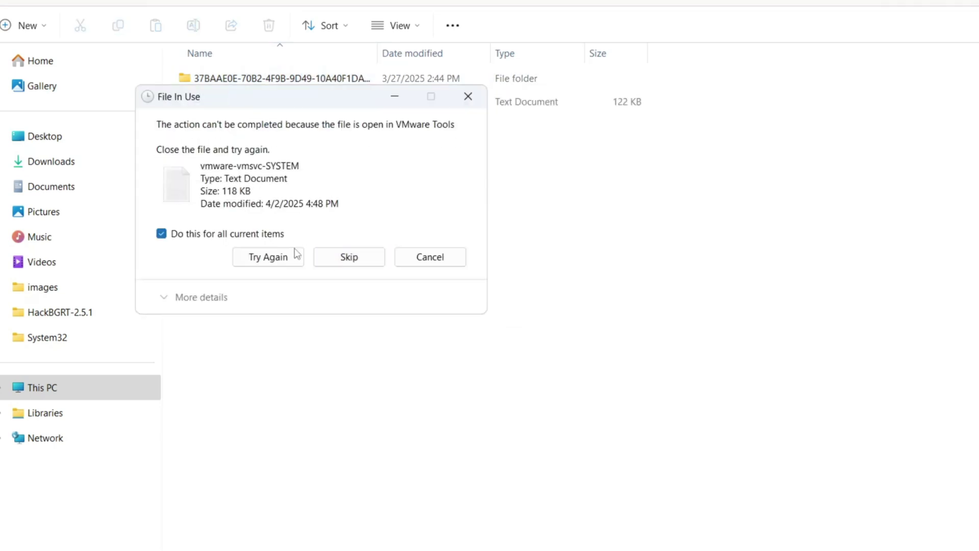
left_click(359, 259)
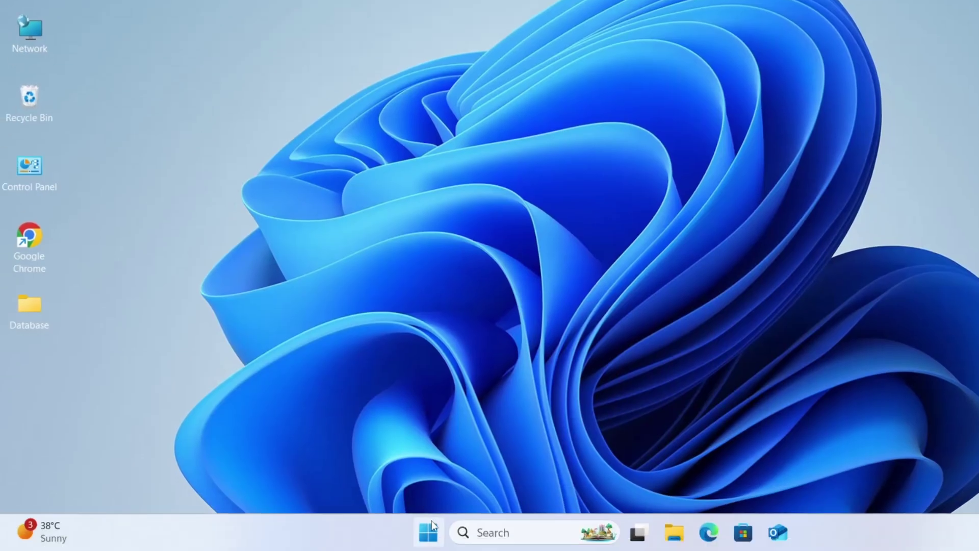
- Open the user's %temp% folder through the Run box
right_click(431, 520)
left_click(405, 444)
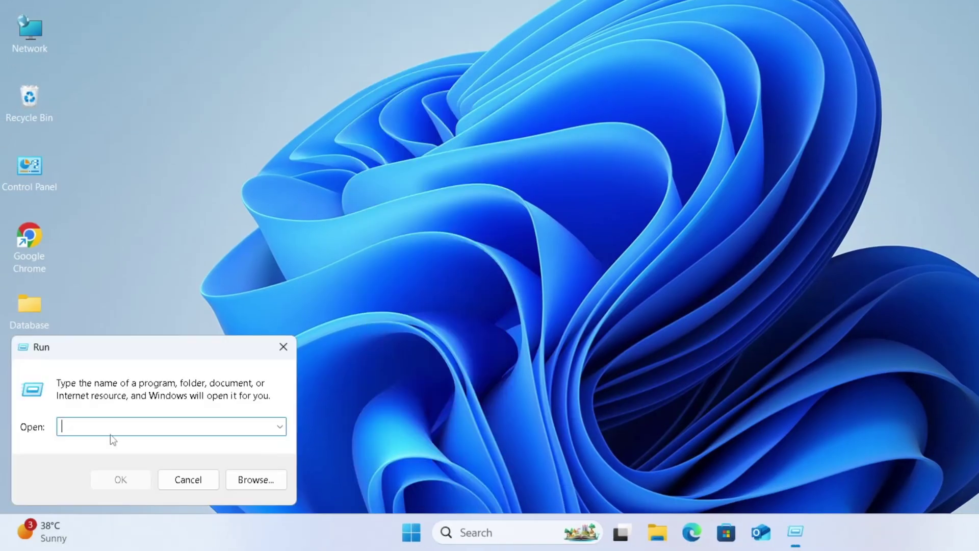
type("%temp%")
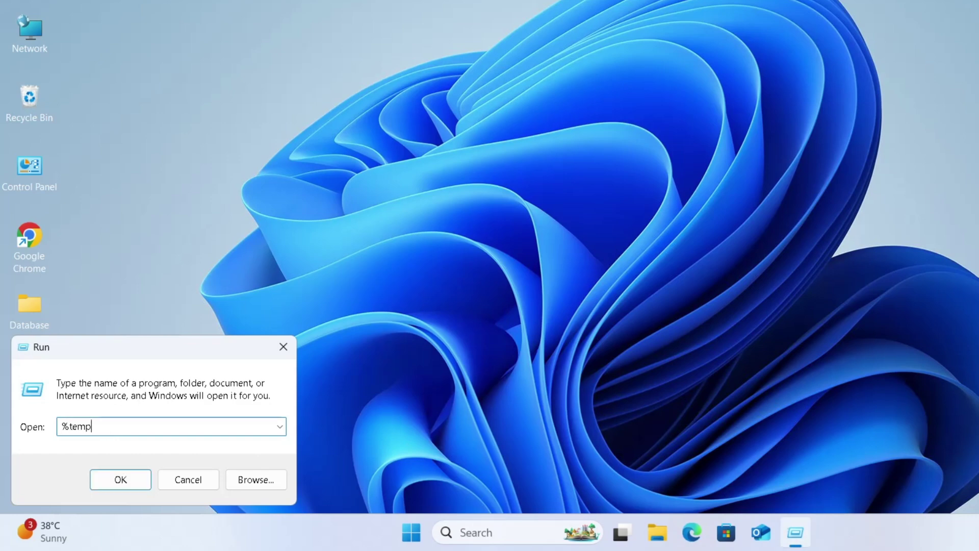
left_click(120, 479)
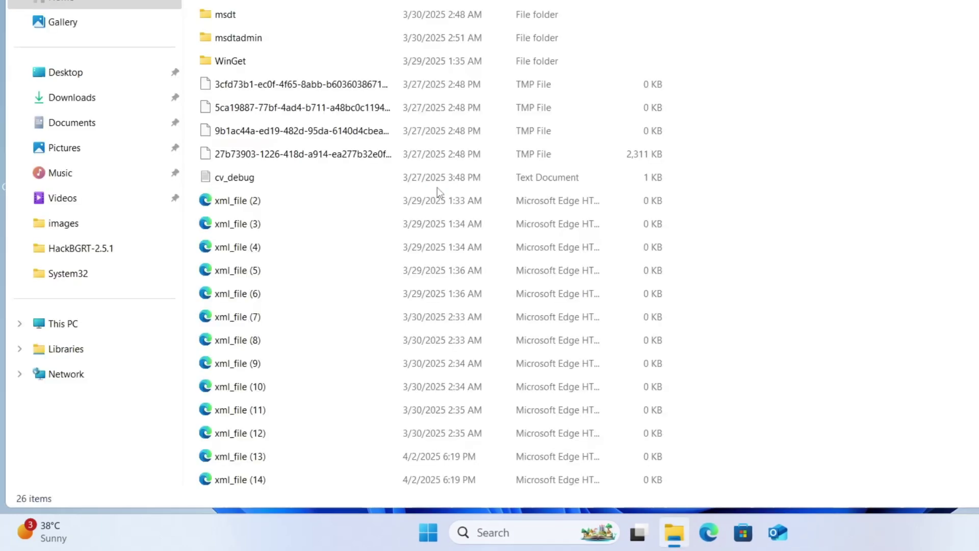
- Permanently delete all 26 %temp% items with Shift+Delete, granting folder access, then close Explorer
key("ctrl+a")
right_click(436, 187)
left_click(409, 178)
key("ctrl+a")
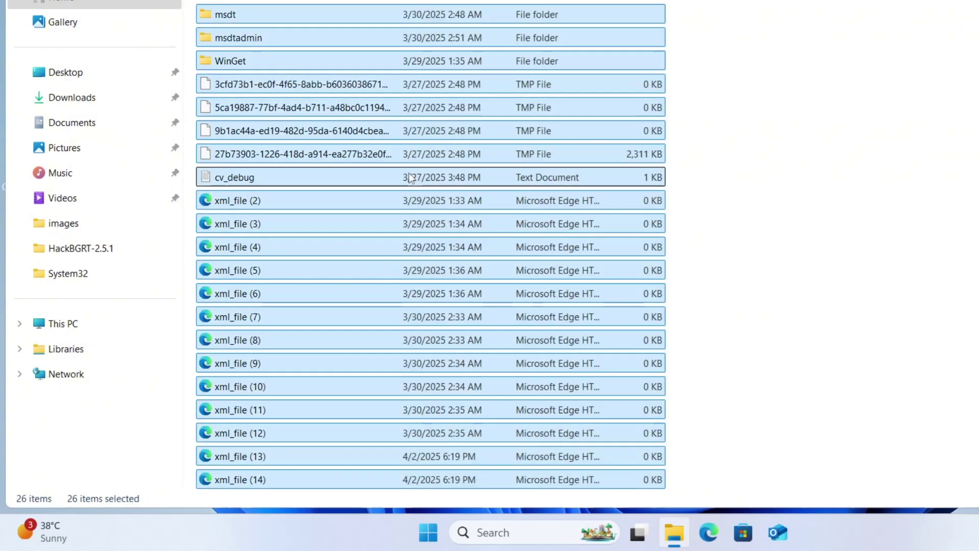
key("shift+Delete")
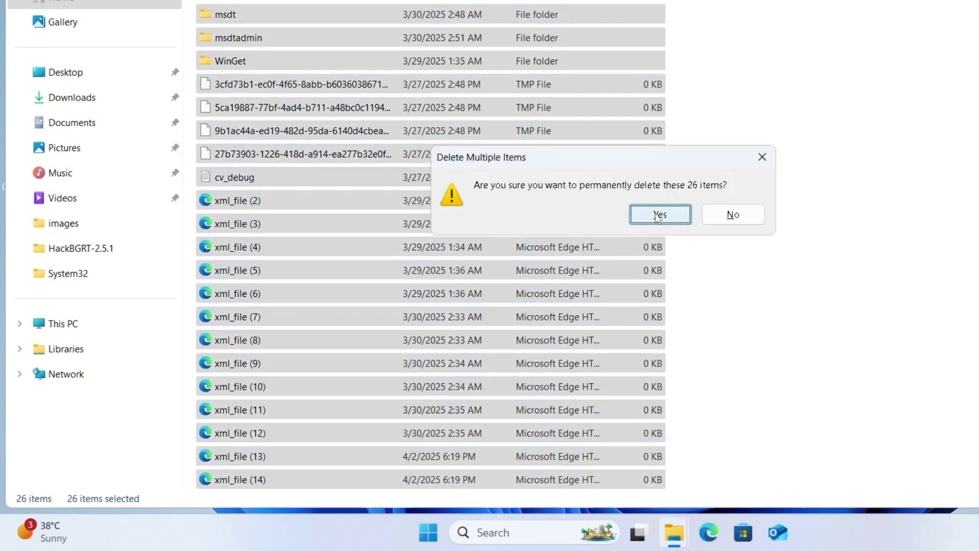
left_click(656, 215)
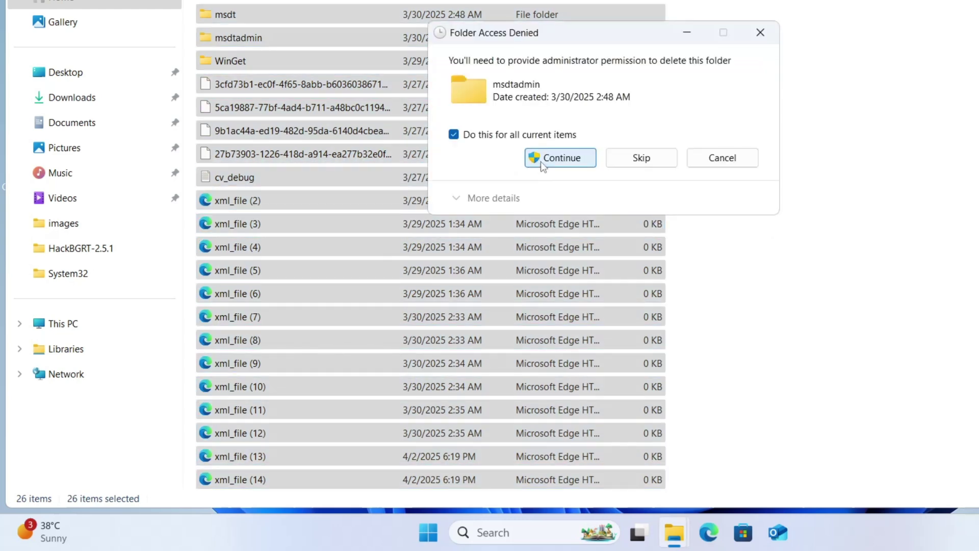
left_click(540, 162)
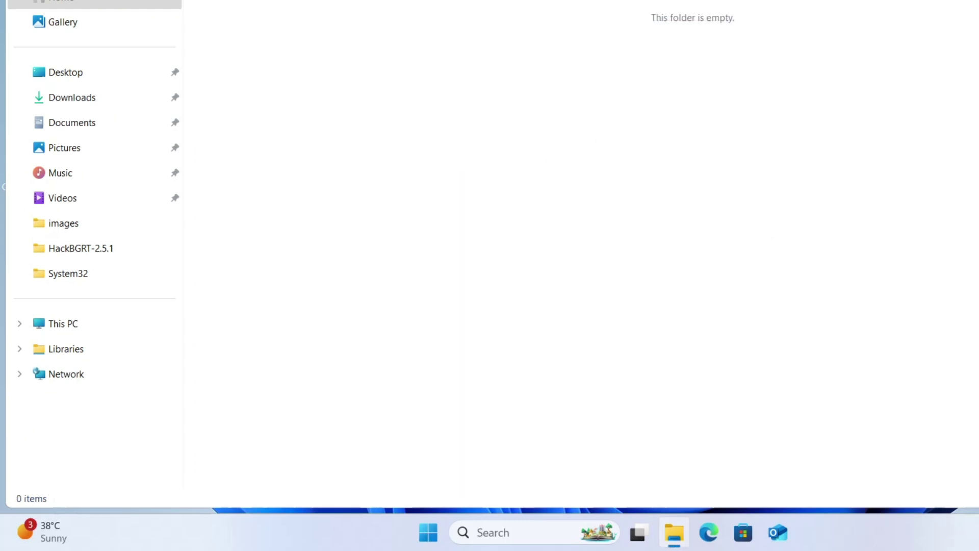
key("alt+F4")
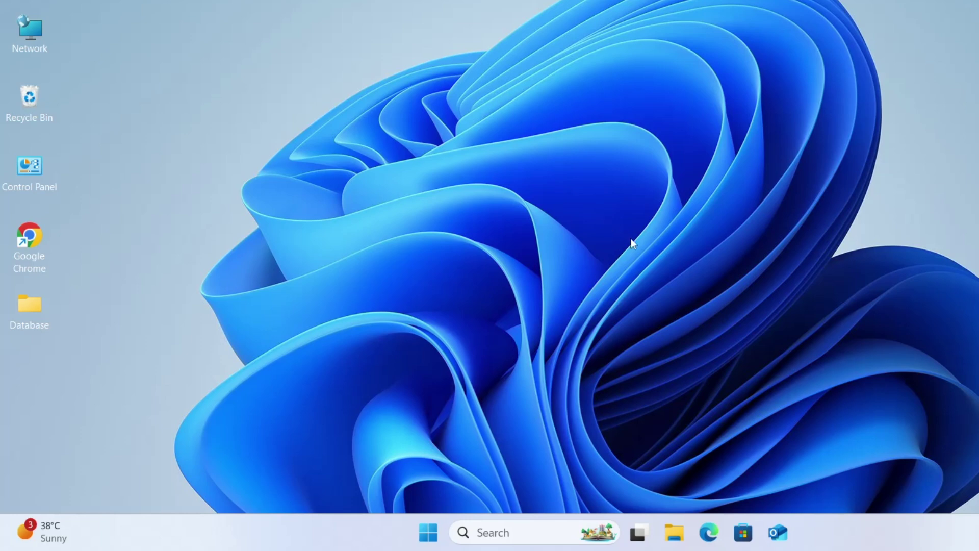
- Search Start for 'windows secu' and launch the Windows Security app
left_click(427, 532)
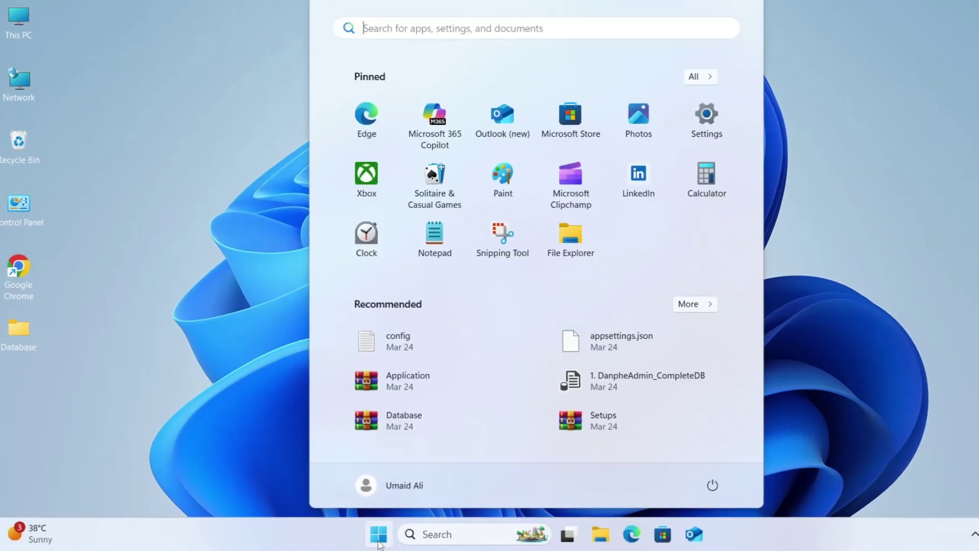
type("w")
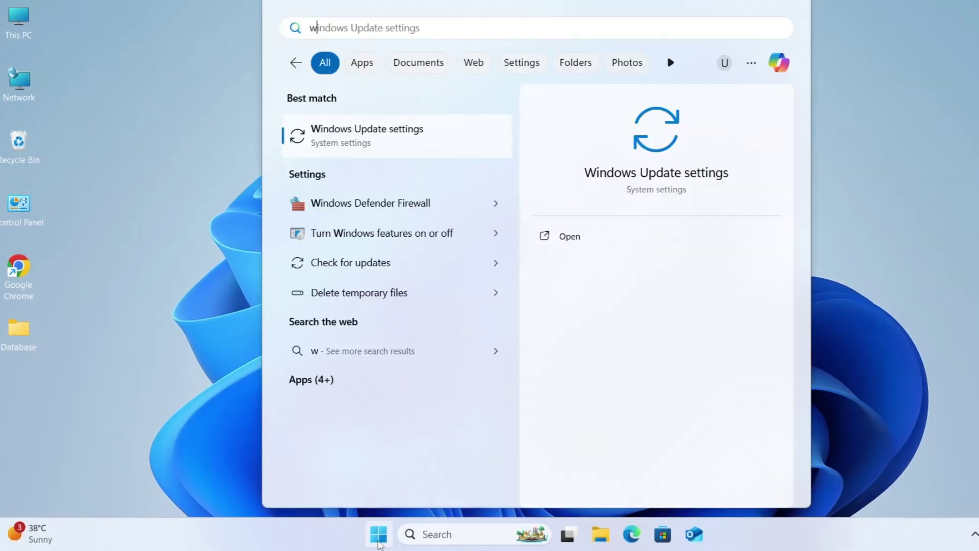
type("indows secu")
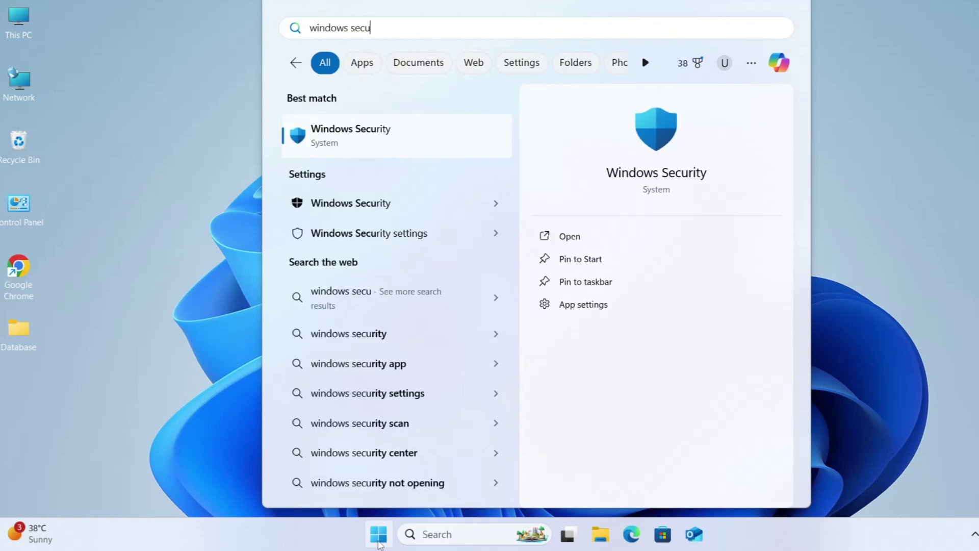
left_click(399, 145)
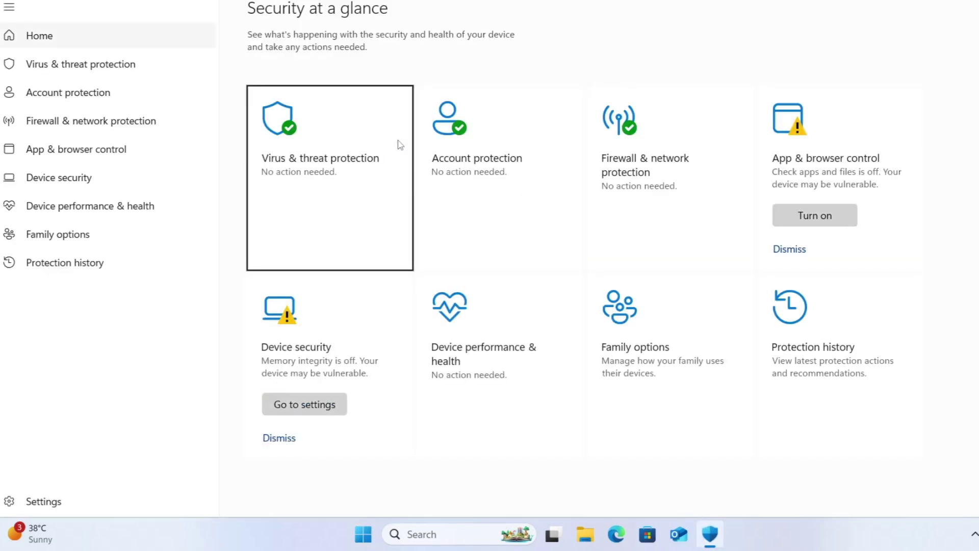
- Under Virus & threat protection scan options, select Full scan and start it
left_click(346, 159)
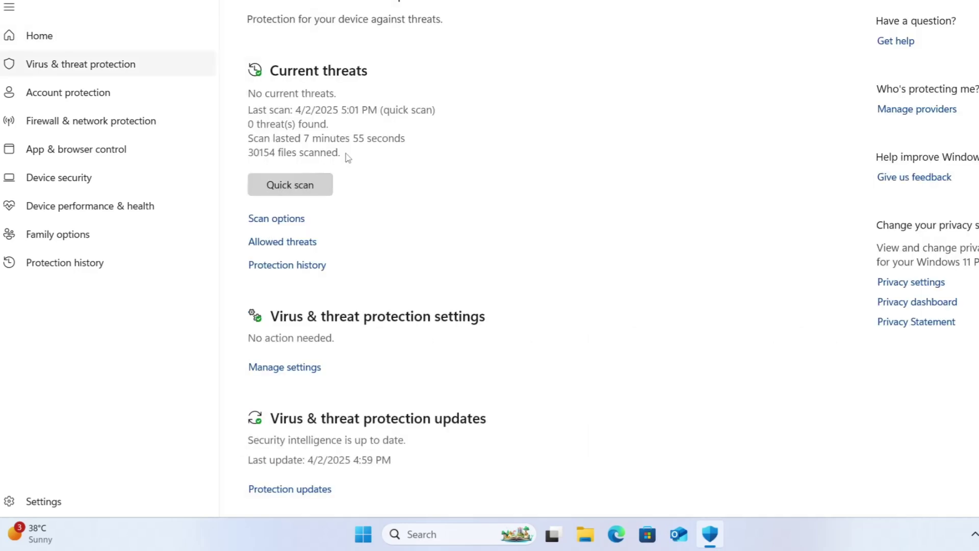
left_click(282, 225)
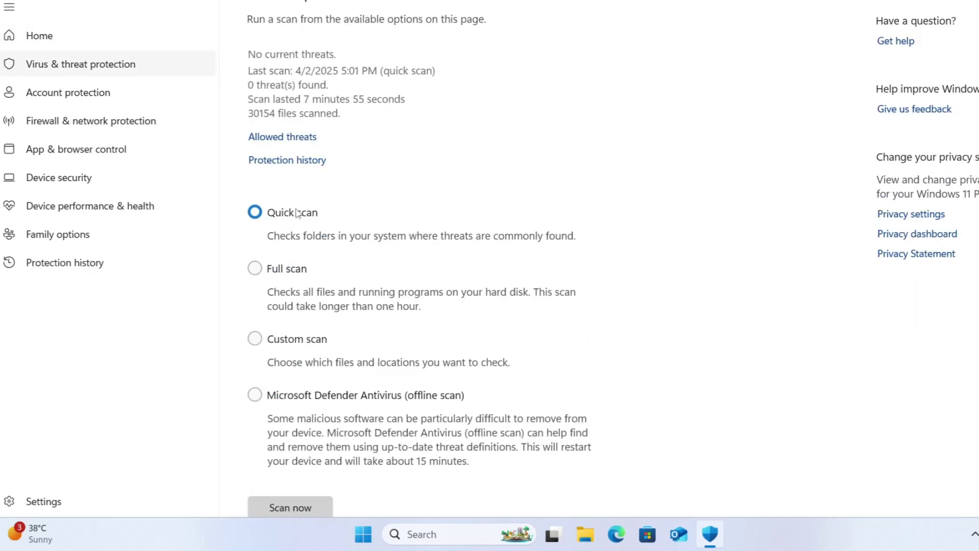
left_click(253, 268)
scroll(275, 218, "down", 1)
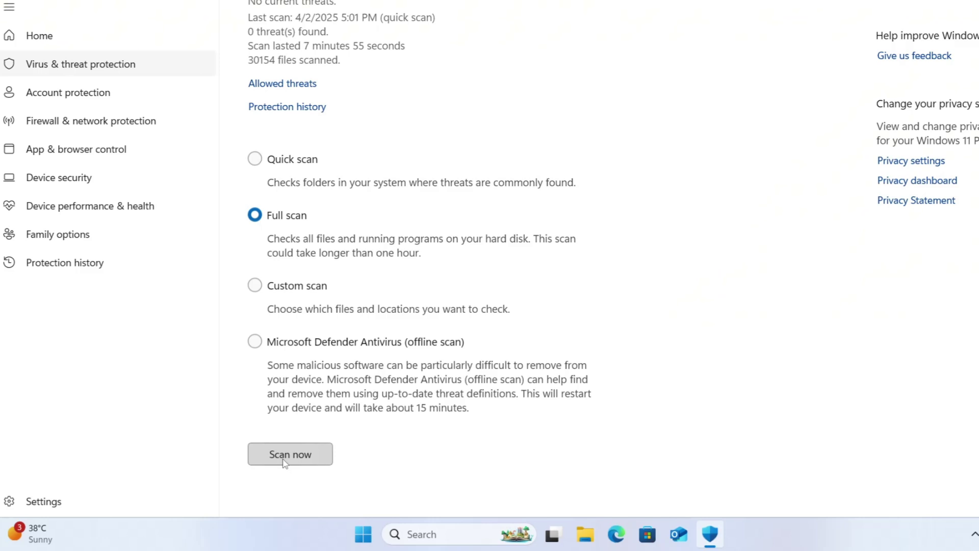
left_click(285, 457)
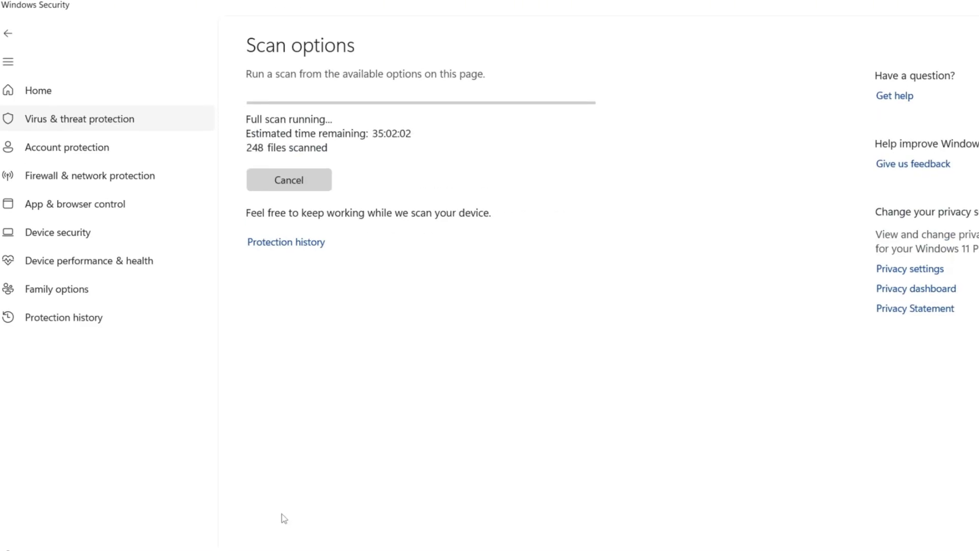